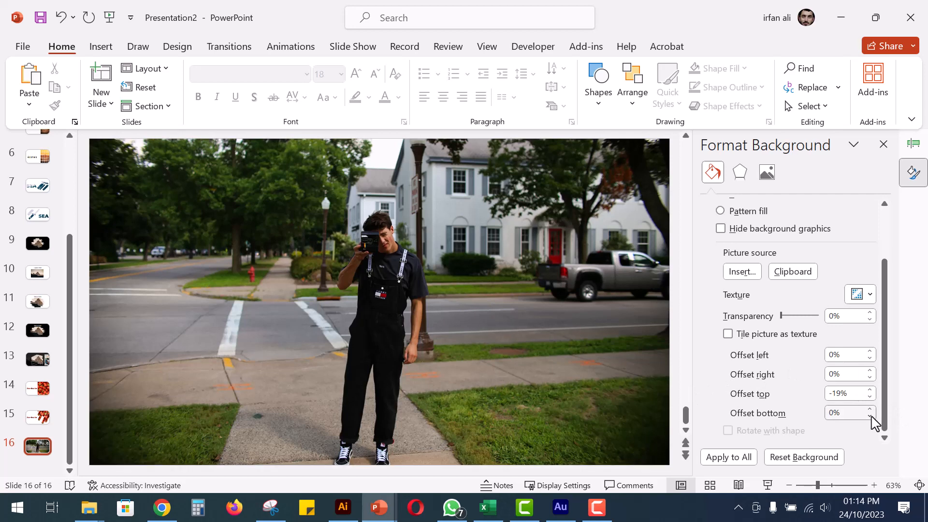
# Set the background picture's top offset to -18% and draw a rectangle about 2.46 cm high and 5.56 cm wide over the man's head.
pyautogui.click(869, 390)
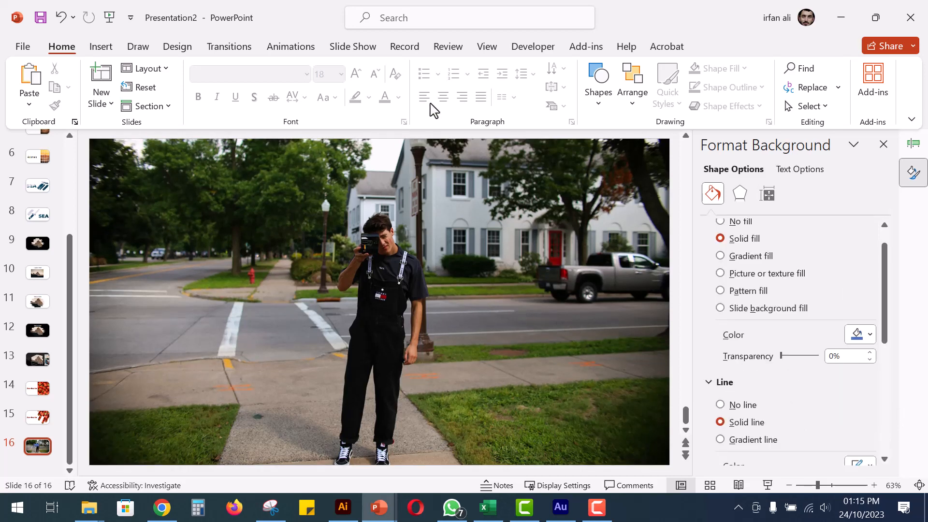
pyautogui.click(598, 99)
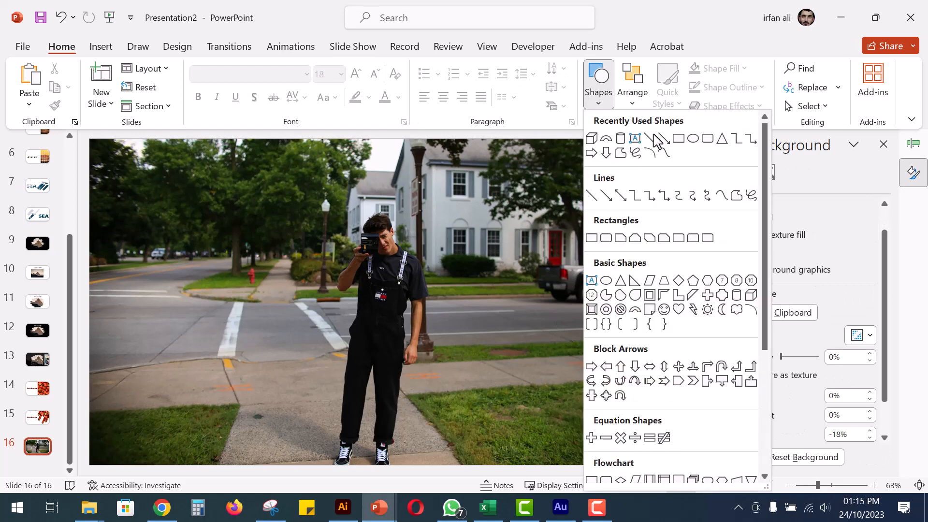
pyautogui.click(678, 139)
pyautogui.moveTo(331, 221); pyautogui.dragTo(427, 264)
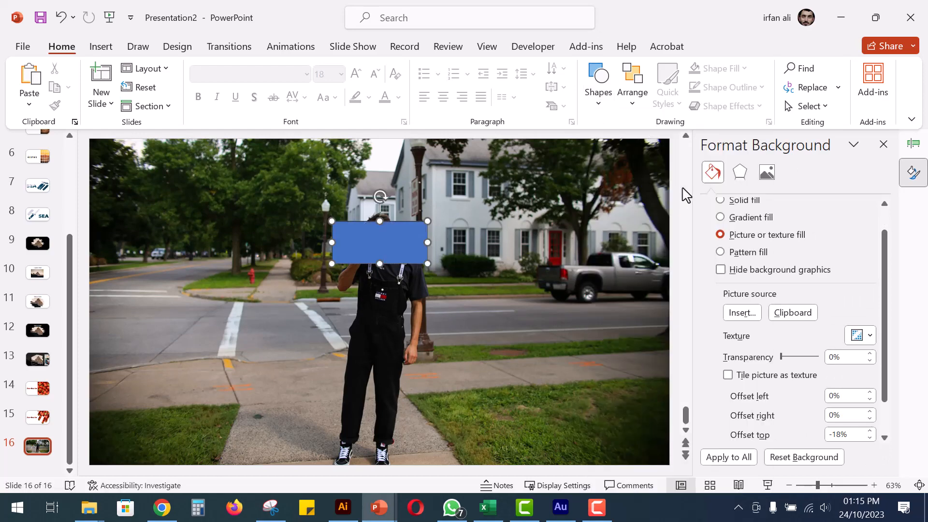
# Resize the rectangle to 3.5 cm high and 5.8 cm wide.
pyautogui.click(813, 77)
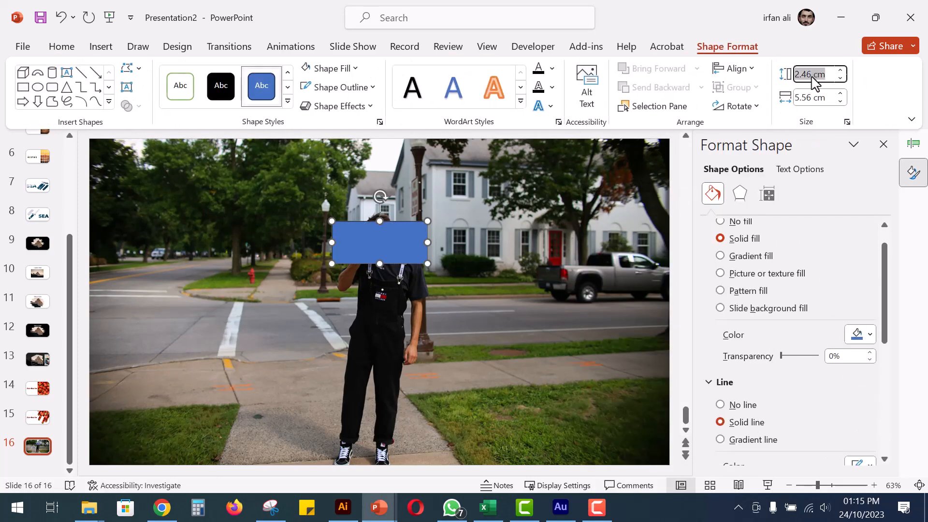
pyautogui.write('3')
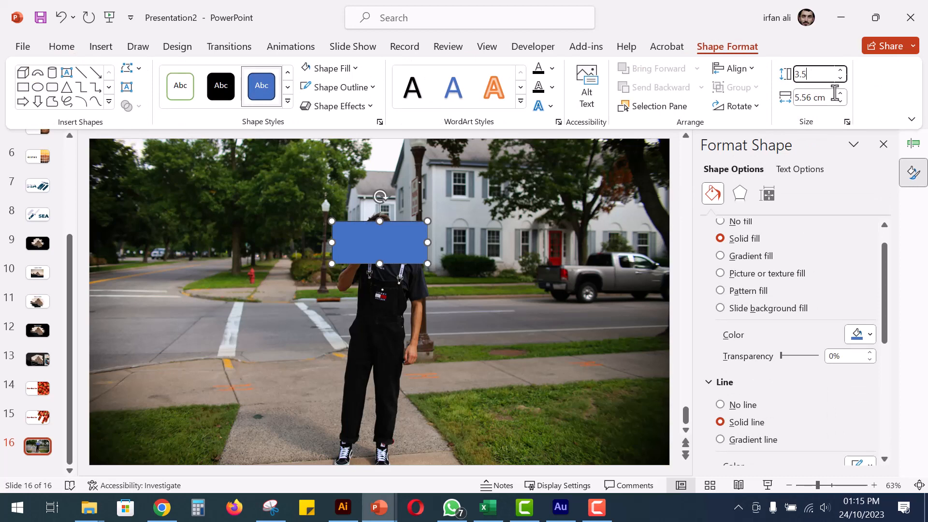
pyautogui.write('.5')
pyautogui.click(820, 98)
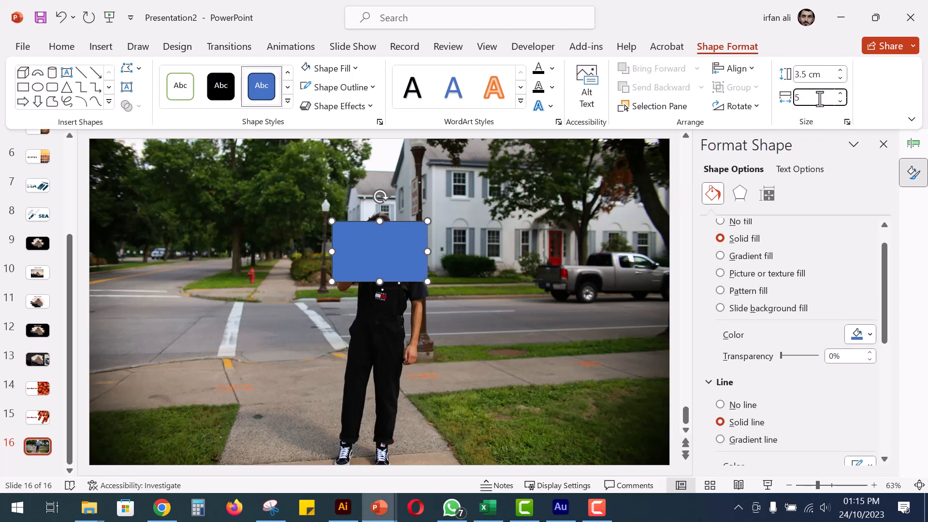
pyautogui.press('Return')
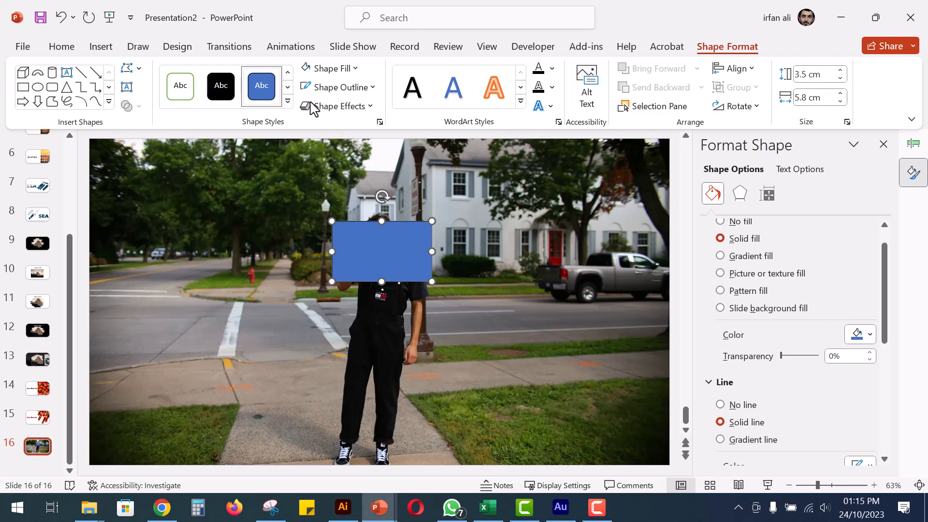
# Give the rectangle a white outline with a weight of 3 pt.
pyautogui.click(338, 87)
pyautogui.click(319, 125)
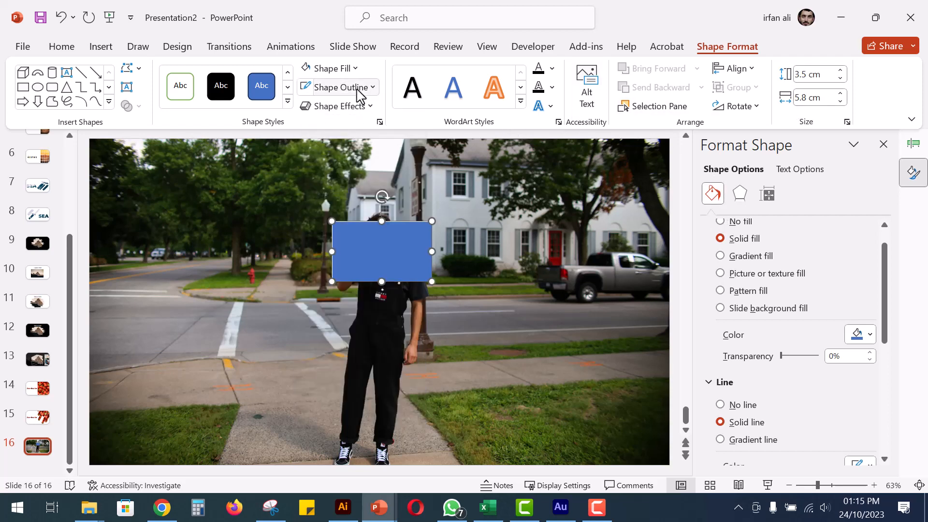
pyautogui.click(356, 88)
pyautogui.moveTo(410, 356)
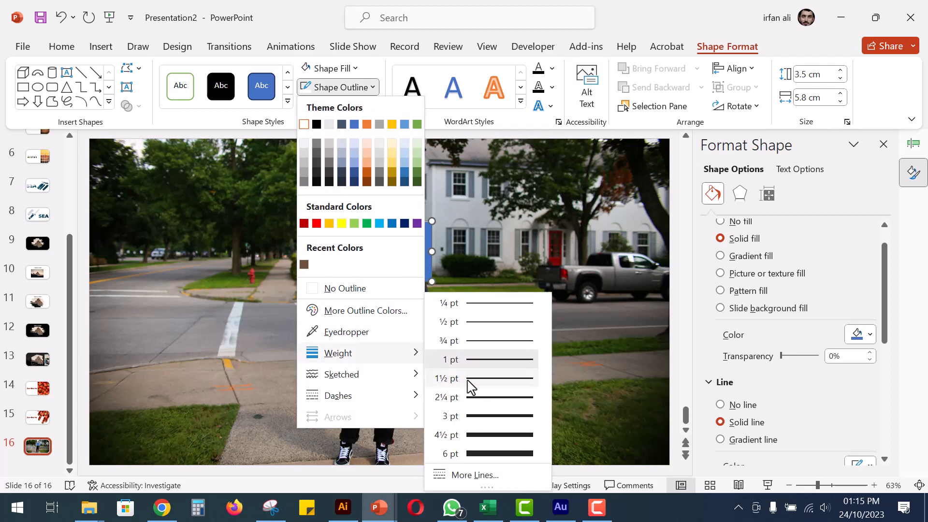
pyautogui.click(502, 417)
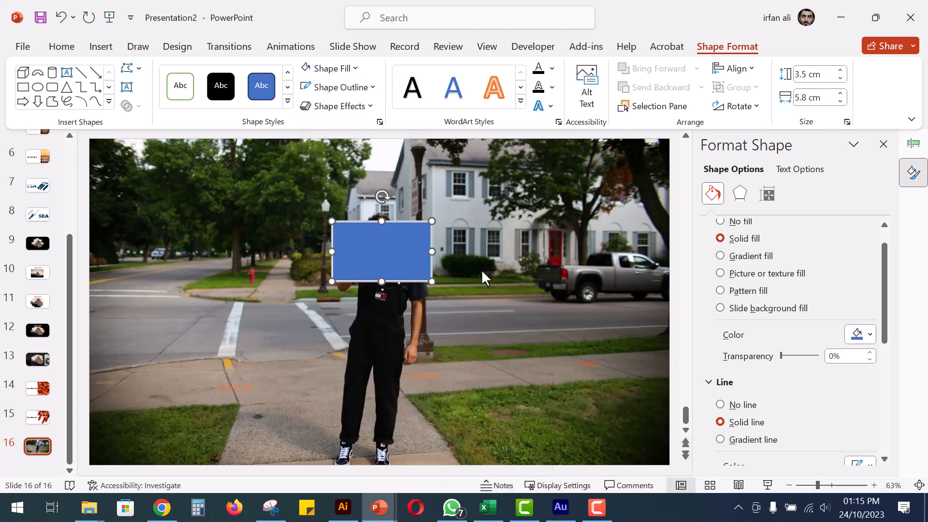
# Increase the rectangle's outline width to 3.75 pt in its shape formatting options.
pyautogui.rightClick(397, 261)
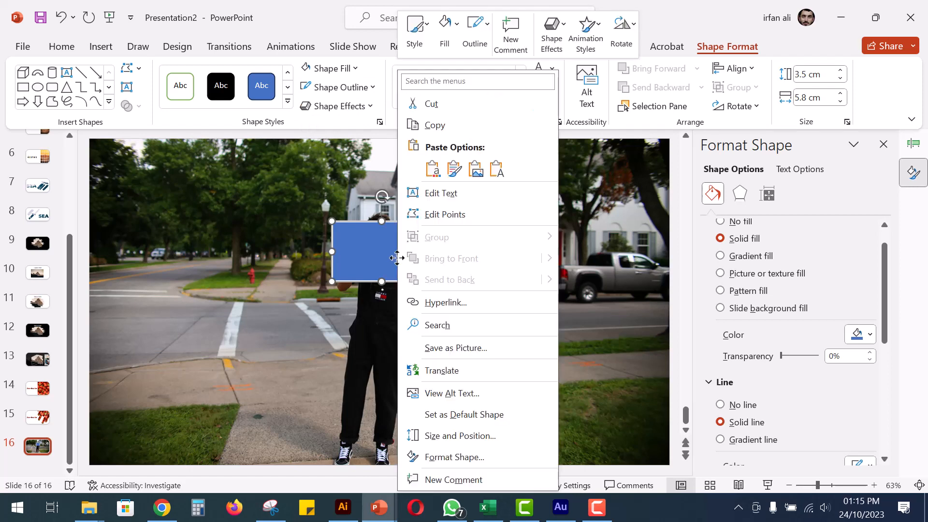
pyautogui.click(465, 457)
pyautogui.scroll(1, 787, 291)
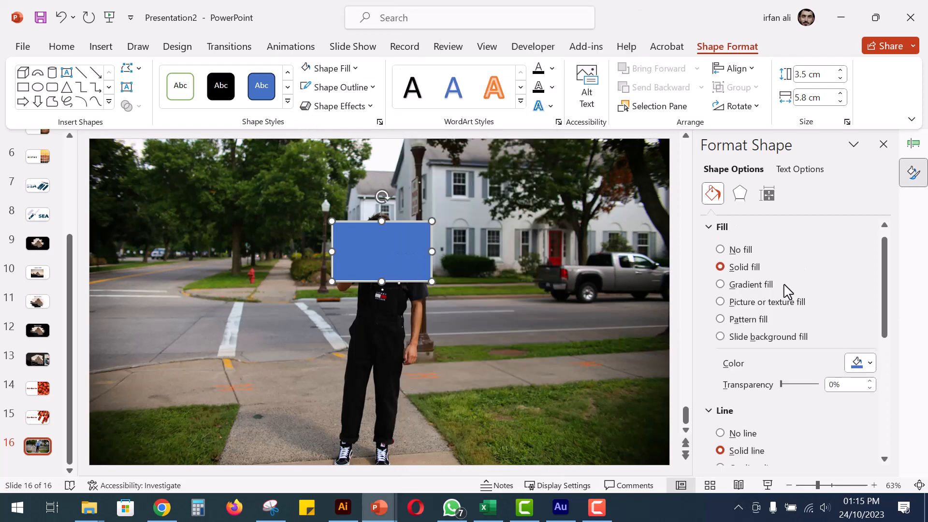
pyautogui.click(717, 228)
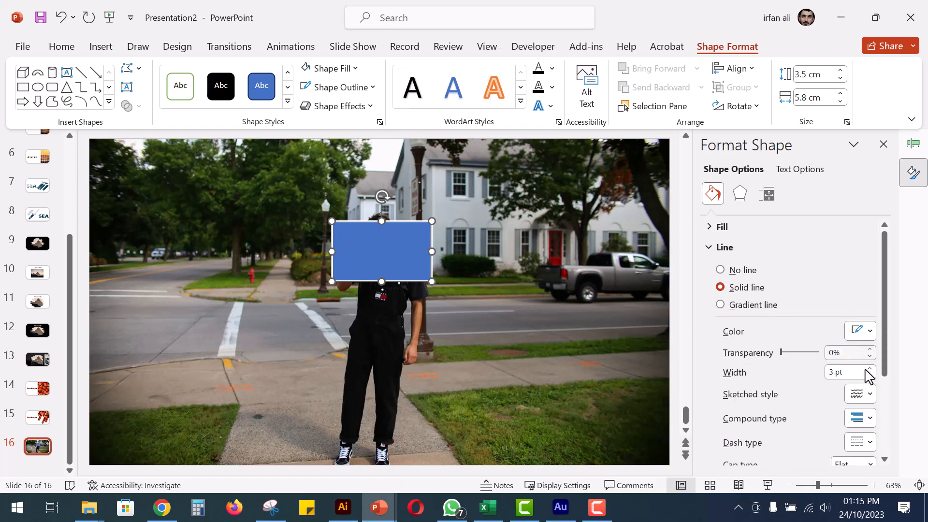
pyautogui.click(869, 369)
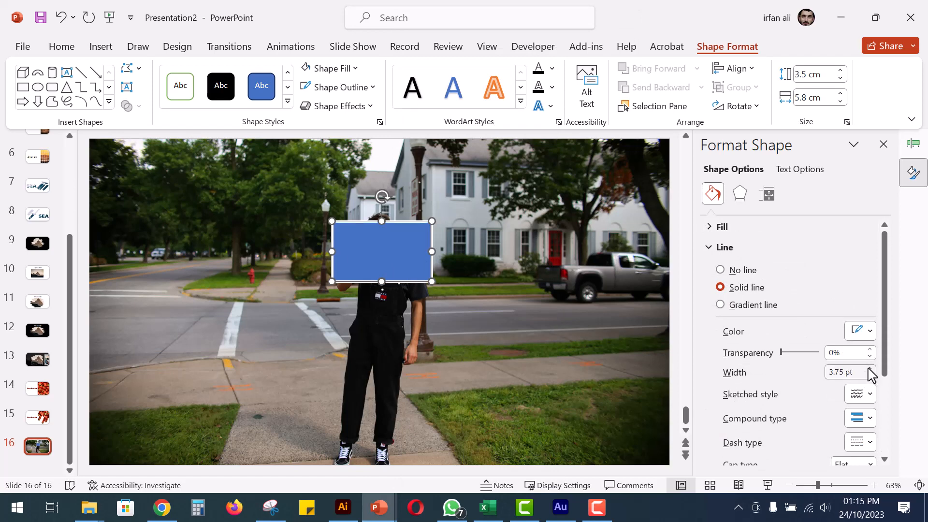
# Move the rectangle up and to the left, and stack three copies below it to form a column of four.
pyautogui.moveTo(394, 264); pyautogui.dragTo(352, 249)
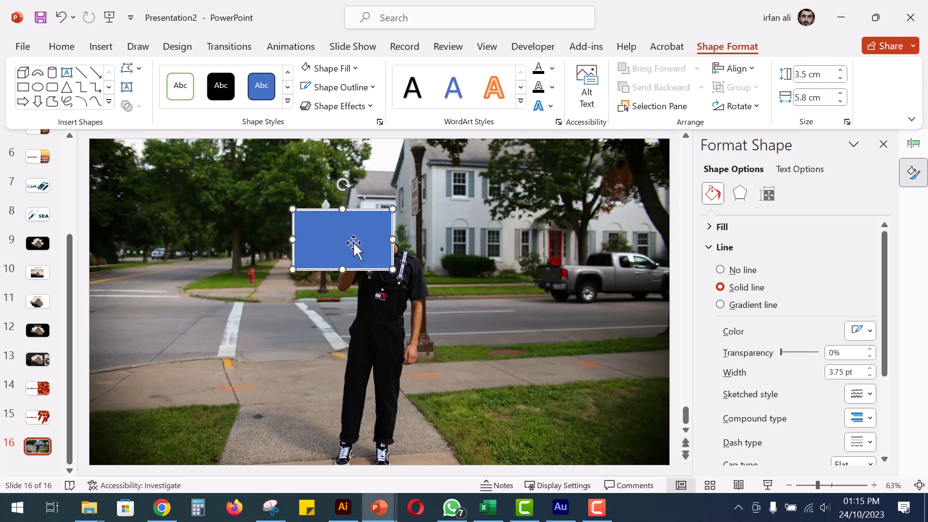
pyautogui.moveTo(353, 242); pyautogui.dragTo(357, 376)
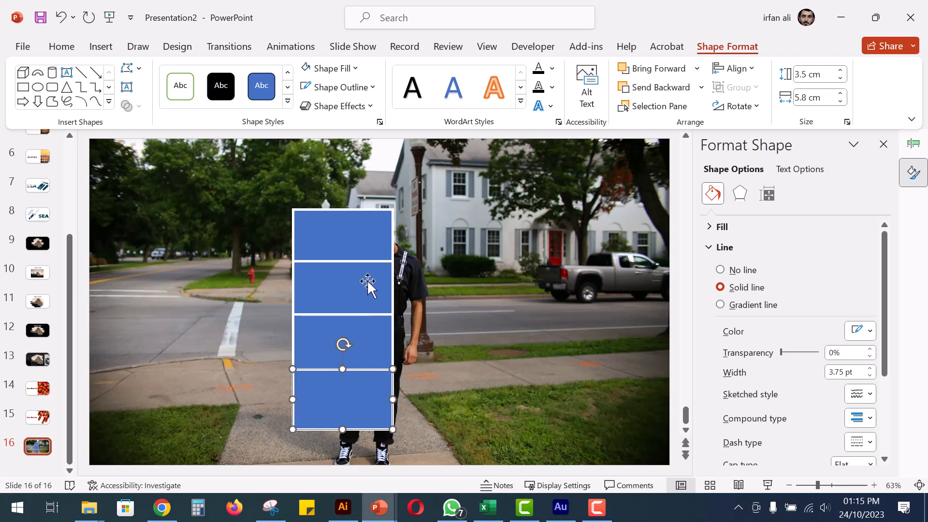
# Select all four stacked rectangles and rotate them slightly clockwise together.
pyautogui.keyDown('shift'); pyautogui.click(363, 350); pyautogui.keyUp('shift')
pyautogui.keyDown('shift'); pyautogui.click(369, 292); pyautogui.keyUp('shift')
pyautogui.keyDown('shift'); pyautogui.click(370, 242); pyautogui.keyUp('shift')
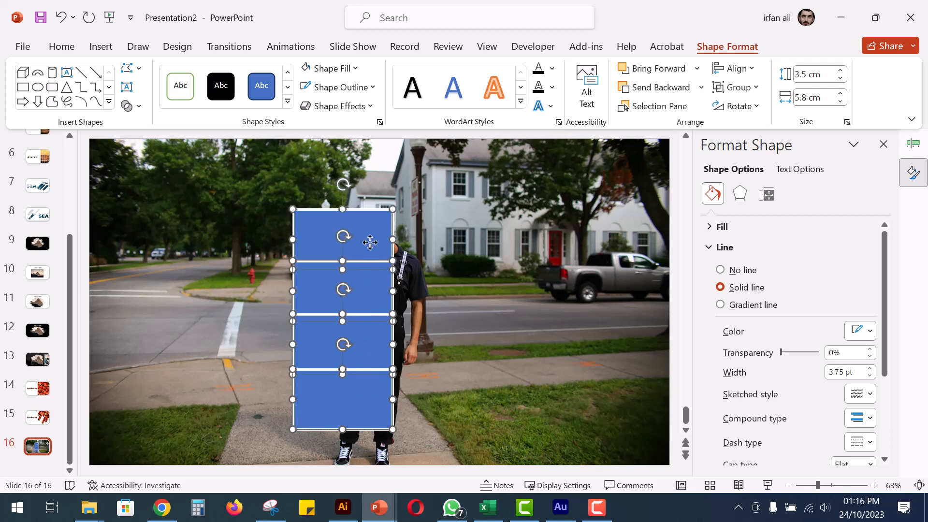
pyautogui.moveTo(345, 236); pyautogui.dragTo(355, 244)
# Duplicate the tilted column directly to its right and flip the copies horizontally to mirror the first column.
pyautogui.moveTo(376, 295); pyautogui.dragTo(464, 294)
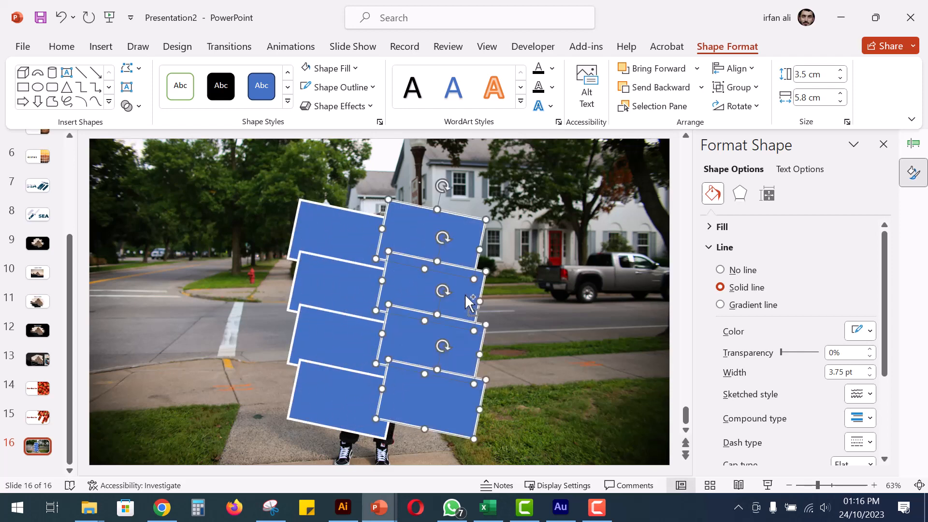
pyautogui.click(750, 107)
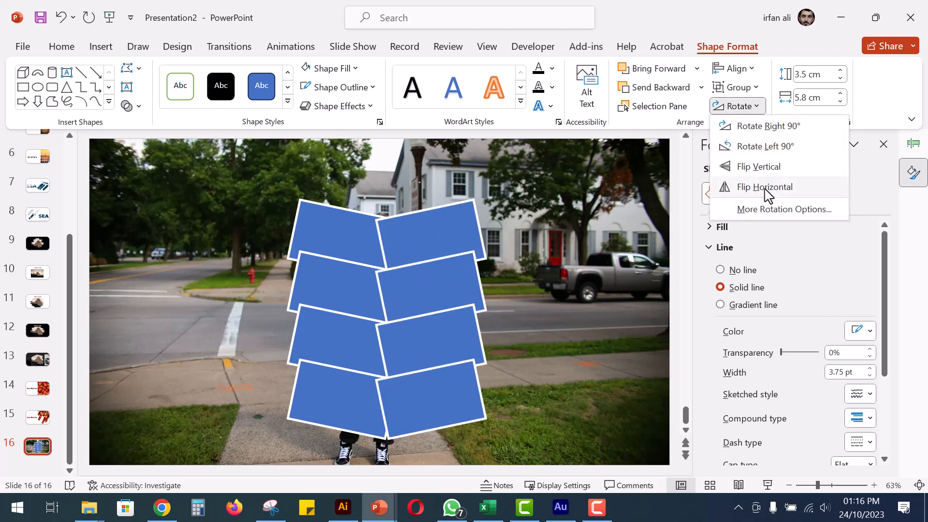
pyautogui.click(768, 192)
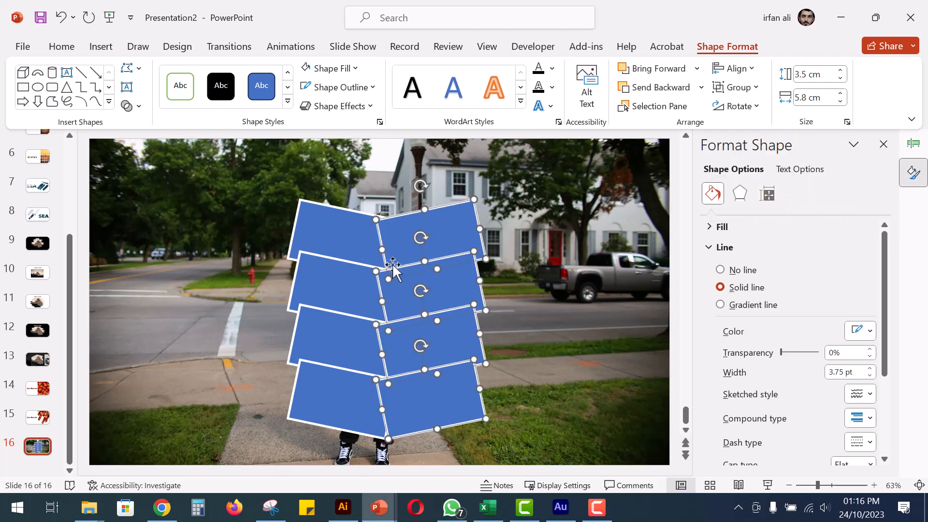
# Select all eight tilted rectangles and apply the slide background fill to them.
pyautogui.click(342, 239)
pyautogui.keyDown('shift'); pyautogui.click(450, 248); pyautogui.keyUp('shift')
pyautogui.keyDown('shift'); pyautogui.click(317, 286); pyautogui.keyUp('shift')
pyautogui.keyDown('shift'); pyautogui.click(438, 287); pyautogui.keyUp('shift')
pyautogui.keyDown('shift'); pyautogui.click(347, 344); pyautogui.keyUp('shift')
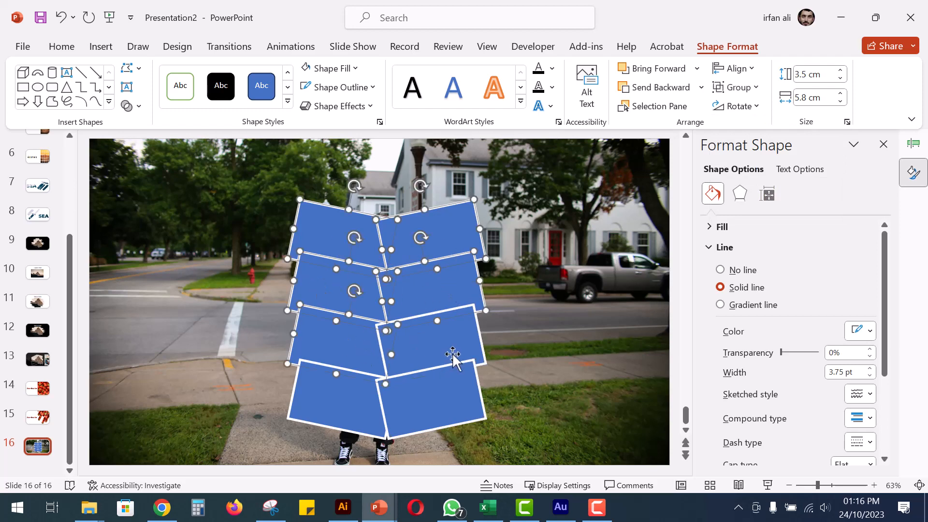
pyautogui.keyDown('shift'); pyautogui.click(453, 355); pyautogui.keyUp('shift')
pyautogui.keyDown('shift'); pyautogui.click(337, 398); pyautogui.keyUp('shift')
pyautogui.keyDown('shift'); pyautogui.click(440, 406); pyautogui.keyUp('shift')
pyautogui.rightClick(441, 399)
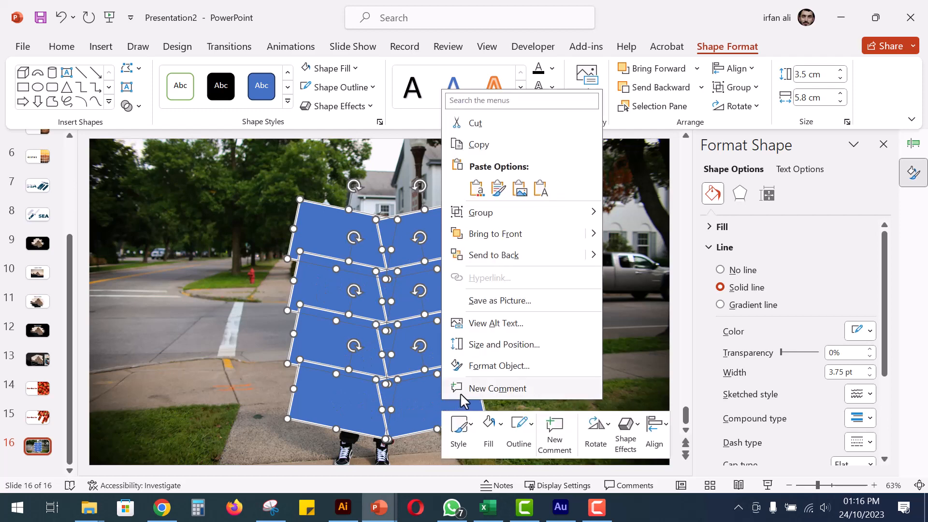
pyautogui.click(497, 366)
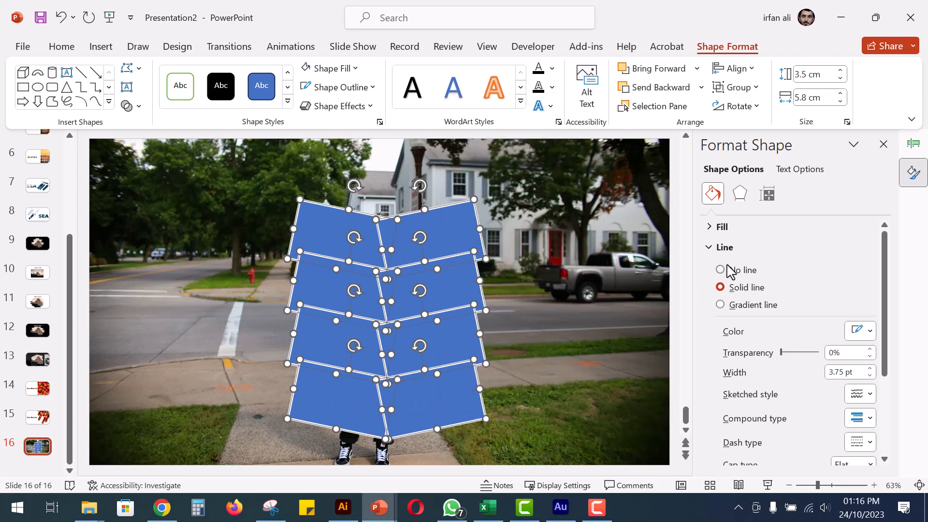
pyautogui.click(712, 227)
pyautogui.click(720, 337)
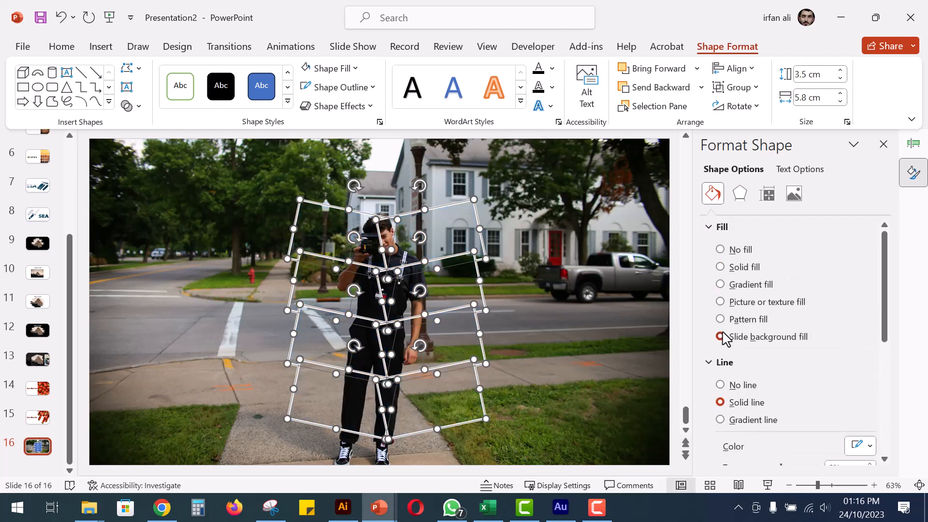
pyautogui.click(231, 266)
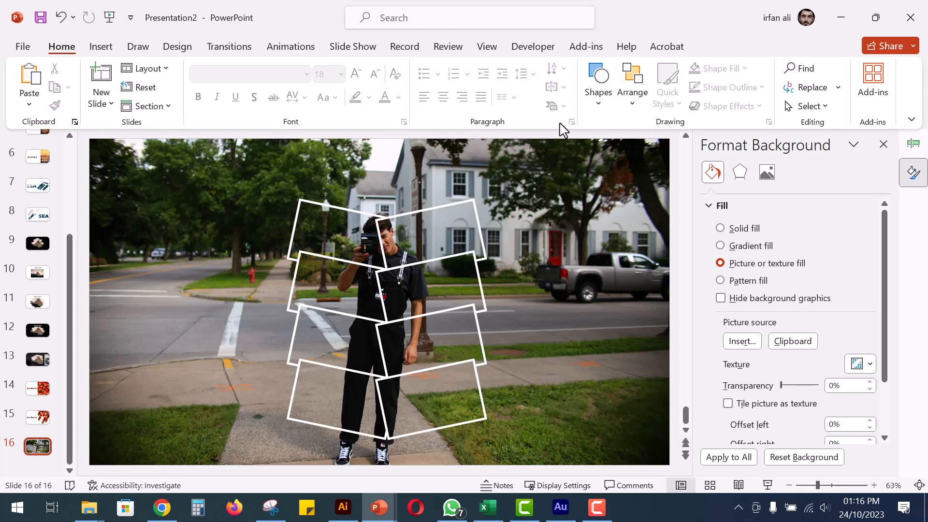
# Draw a rectangle covering the whole slide, 19.05 cm high and 33.87 cm wide.
pyautogui.click(598, 97)
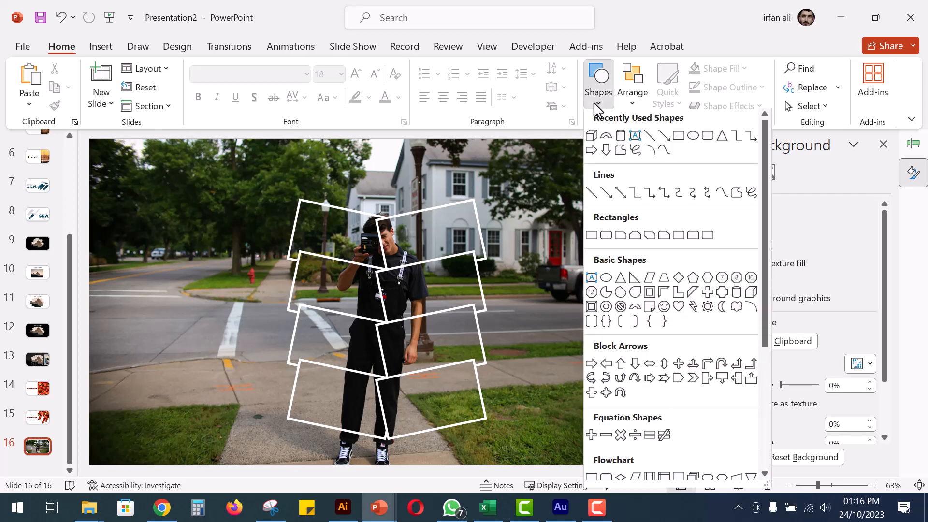
pyautogui.click(679, 139)
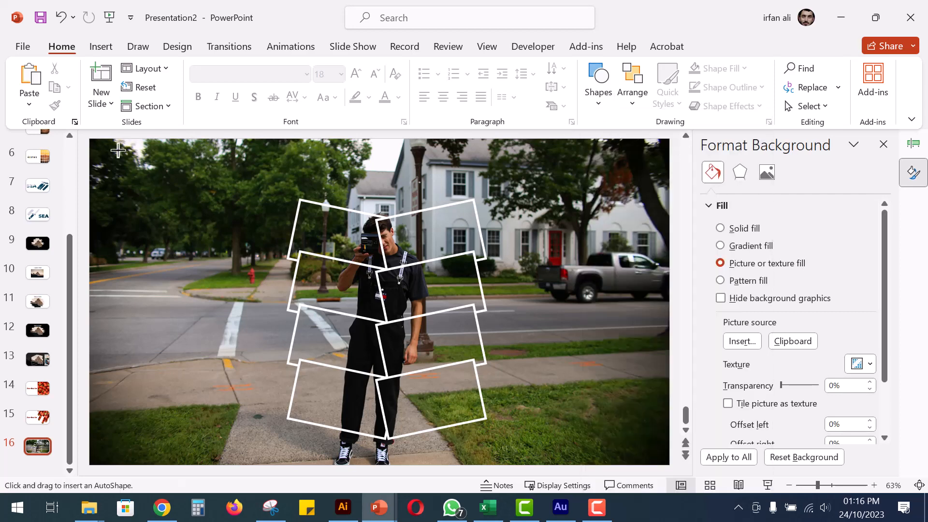
pyautogui.moveTo(90, 140); pyautogui.dragTo(669, 465)
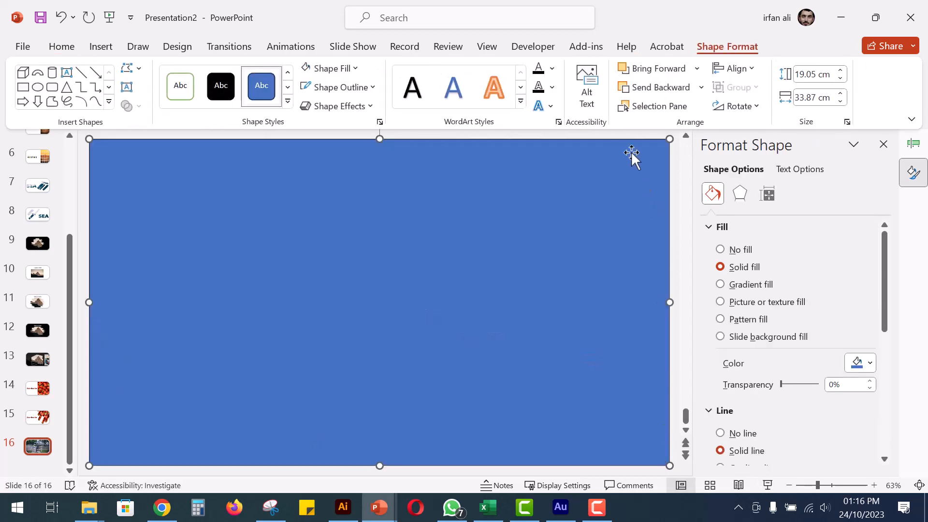
# Fill the full-slide rectangle with white and remove its outline.
pyautogui.click(354, 69)
pyautogui.click(304, 106)
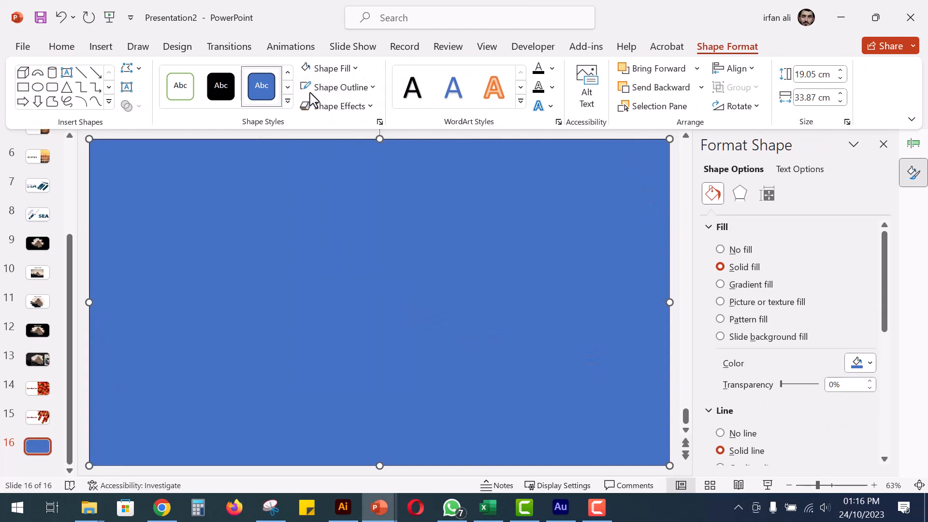
pyautogui.click(328, 87)
pyautogui.click(349, 289)
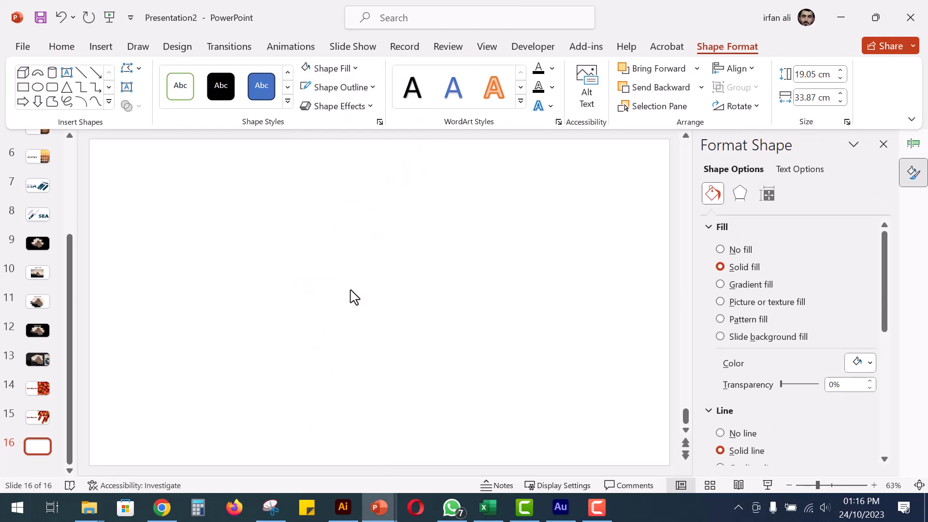
# Send the white full-slide rectangle to the back, behind the picture tiles.
pyautogui.rightClick(240, 272)
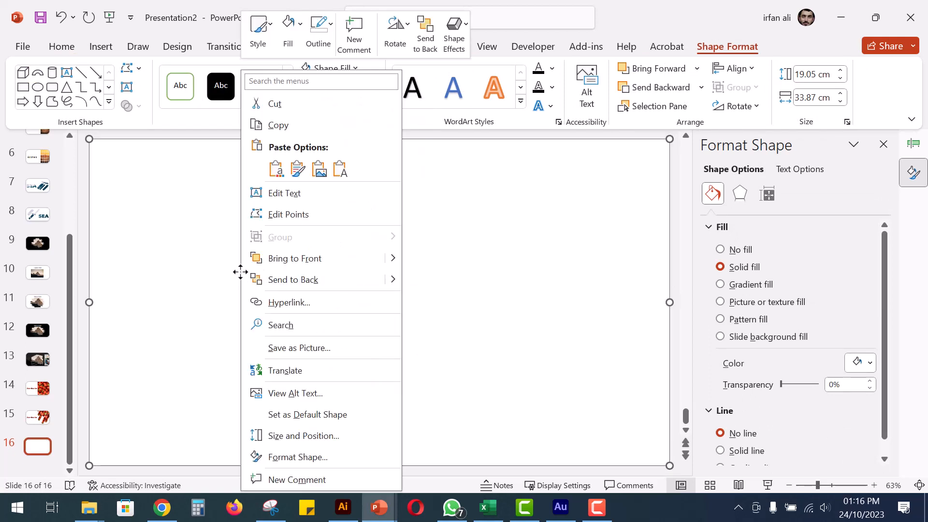
pyautogui.click(287, 281)
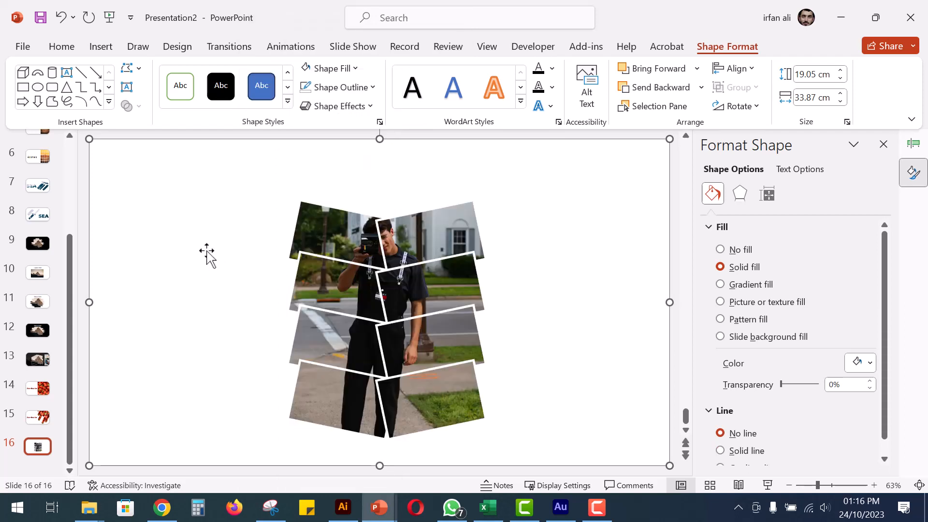
pyautogui.click(86, 252)
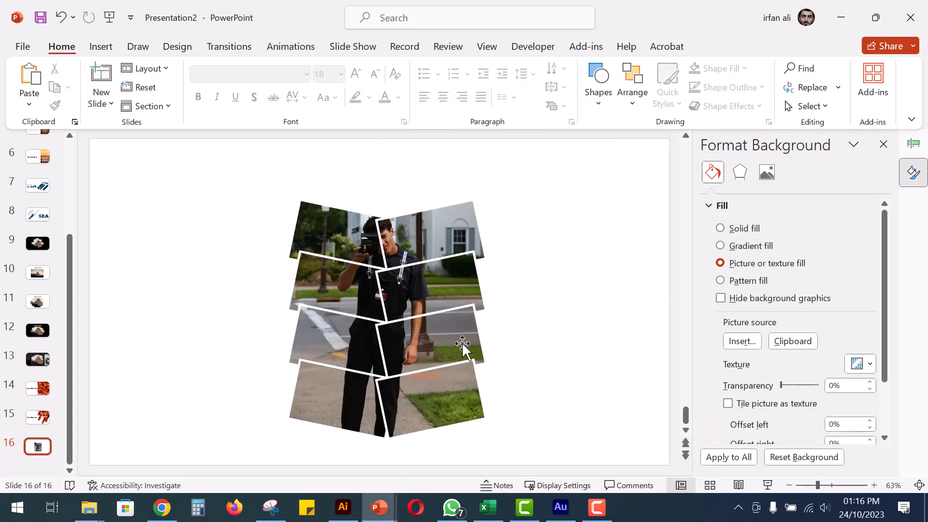
# Nudge the right-hand picture tile in the third row slightly downward.
pyautogui.moveTo(468, 356)
pyautogui.mouseDown()
pyautogui.moveTo(482, 363)
pyautogui.moveTo(472, 344)
pyautogui.moveTo(462, 346)
pyautogui.mouseUp()
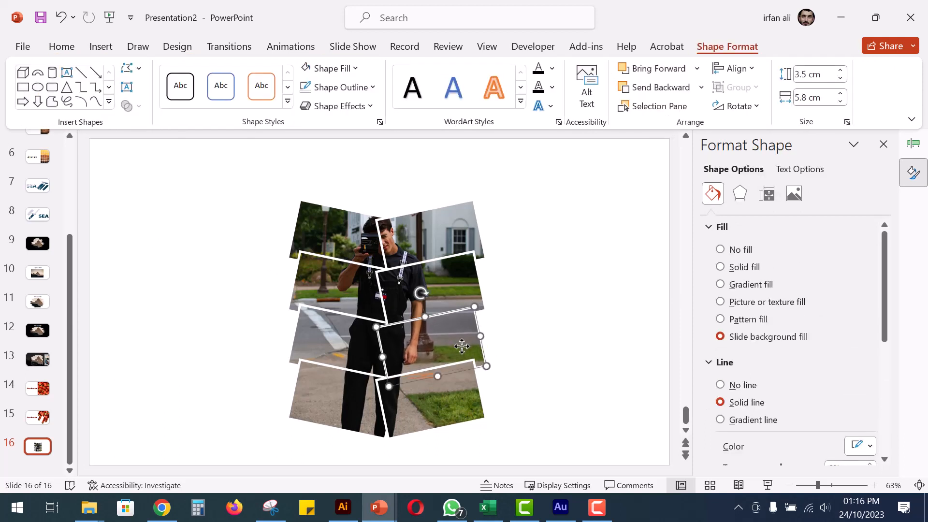
# Fill the full-slide backing rectangle with a light grey theme colour.
pyautogui.click(577, 305)
pyautogui.click(356, 68)
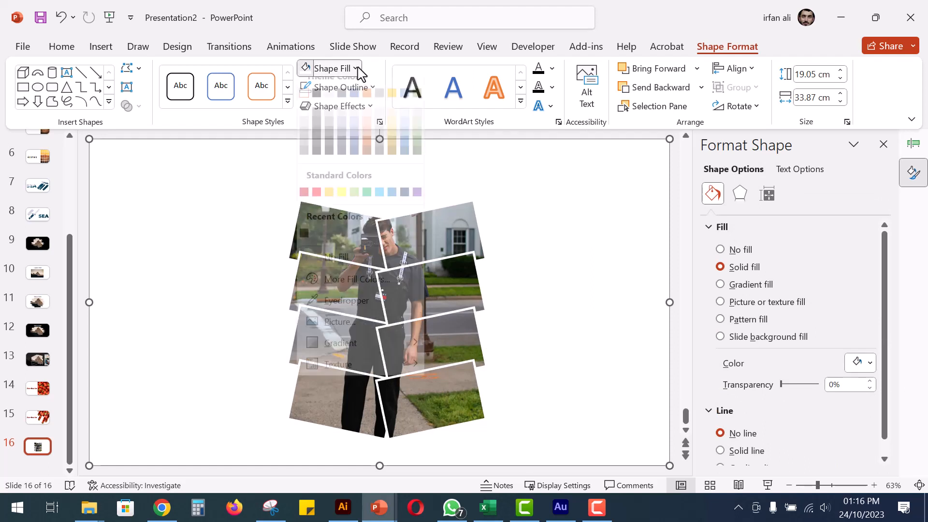
pyautogui.click(317, 105)
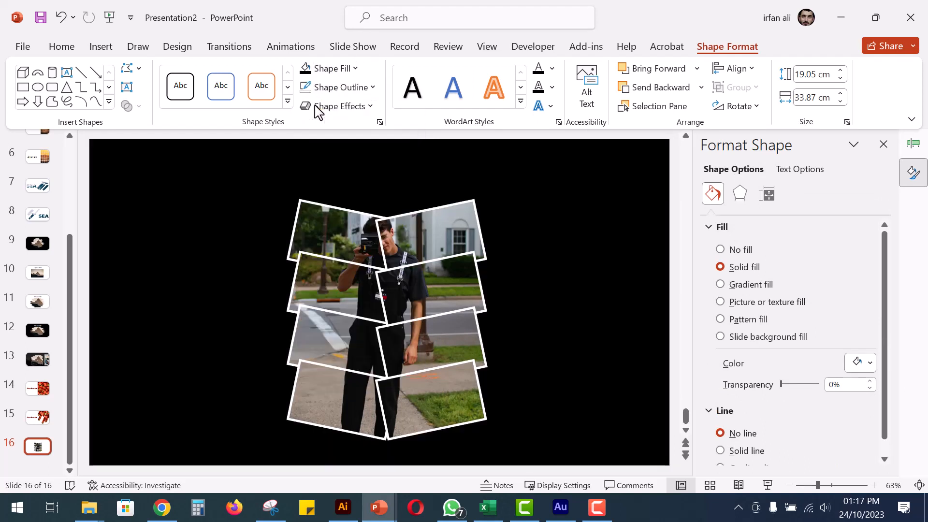
pyautogui.click(341, 68)
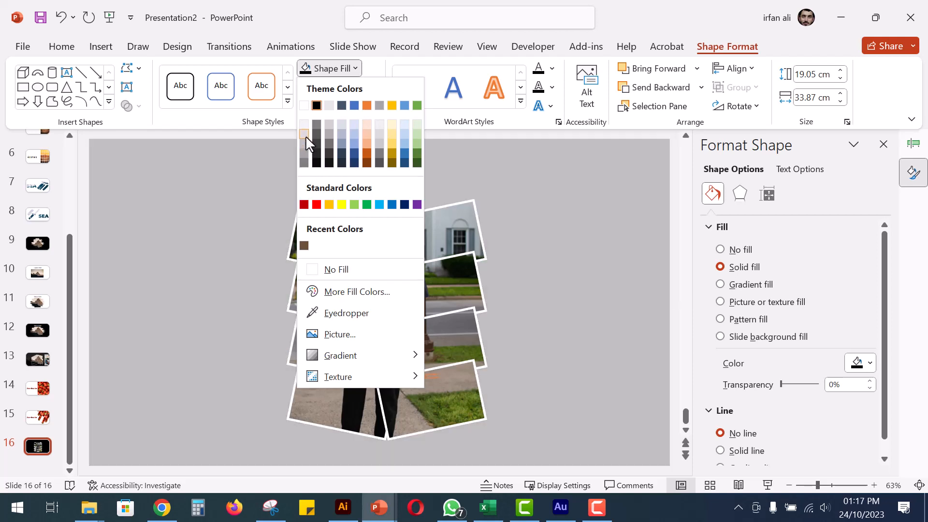
pyautogui.click(305, 136)
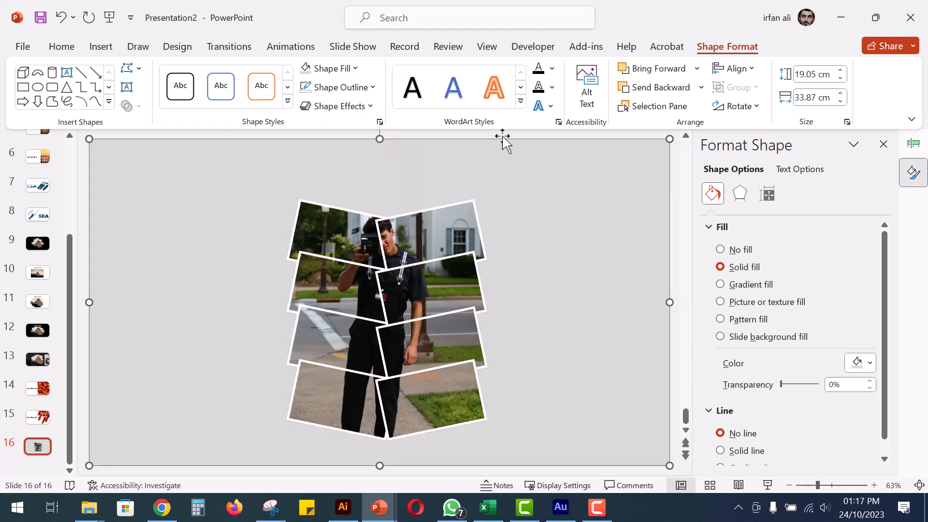
# Duplicate the top picture tile of each column and place the copies slightly higher to form a fifth row.
pyautogui.moveTo(429, 230); pyautogui.dragTo(411, 216)
pyautogui.click(331, 231)
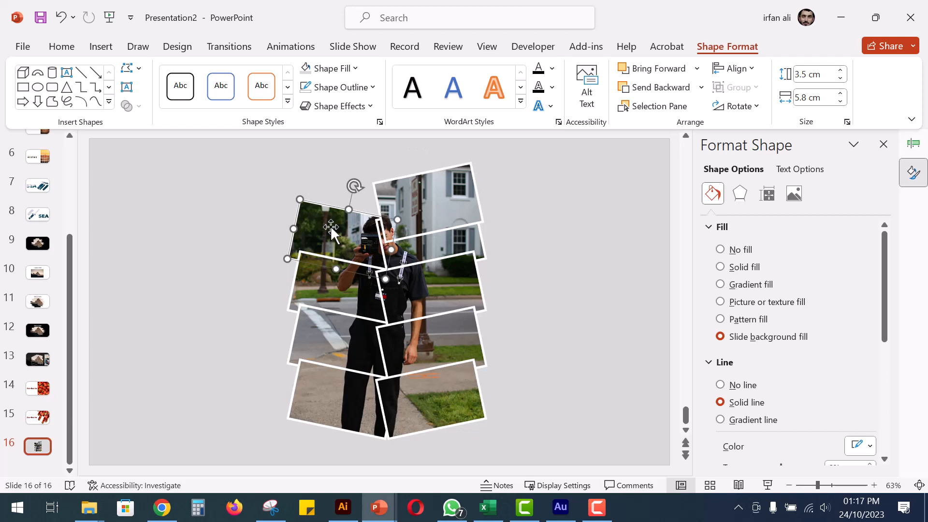
pyautogui.moveTo(332, 231); pyautogui.dragTo(337, 196)
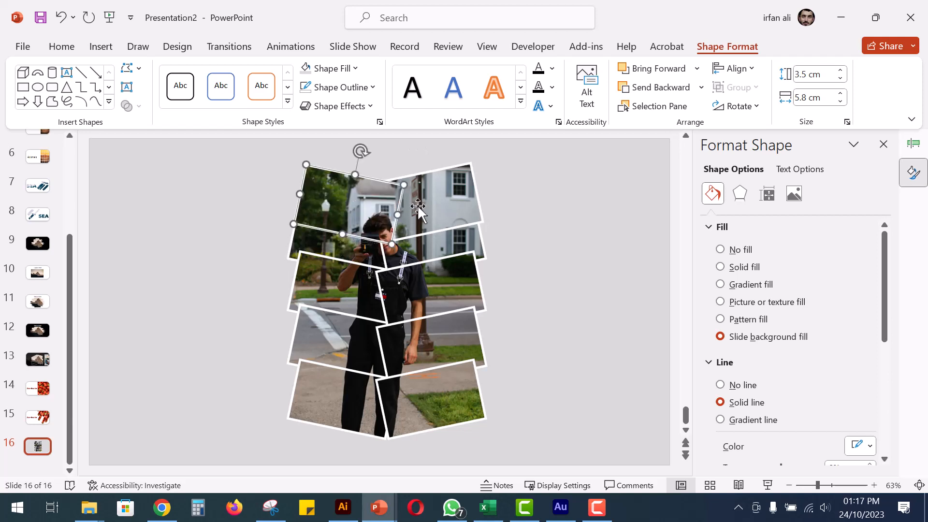
pyautogui.click(551, 189)
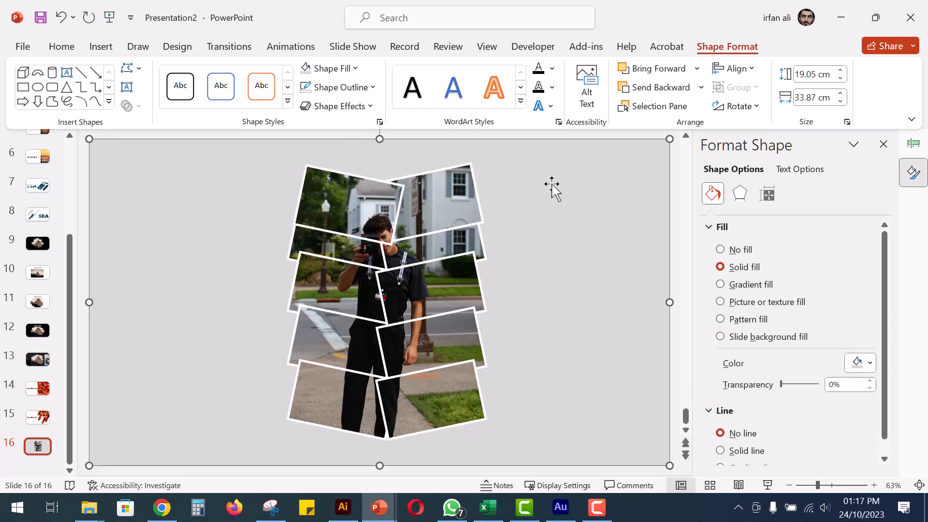
pyautogui.click(679, 269)
# Move the top-left tile slightly inward and shift the upper three right-column tiles down so they overlap more.
pyautogui.click(390, 220)
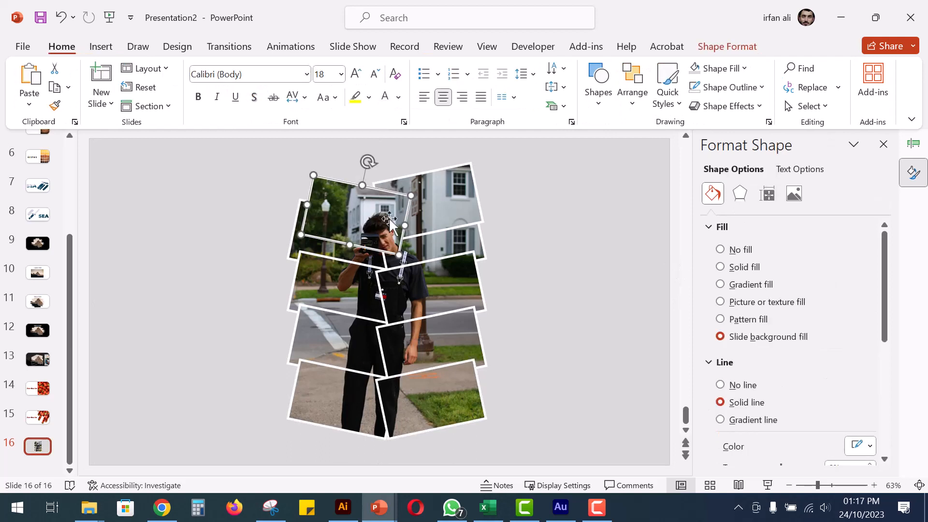
pyautogui.moveTo(446, 282); pyautogui.dragTo(446, 299)
pyautogui.moveTo(461, 244); pyautogui.dragTo(457, 278)
pyautogui.moveTo(456, 224); pyautogui.dragTo(457, 255)
# Rotate the top-left picture tile slightly further clockwise and adjust its position over the head.
pyautogui.click(368, 208)
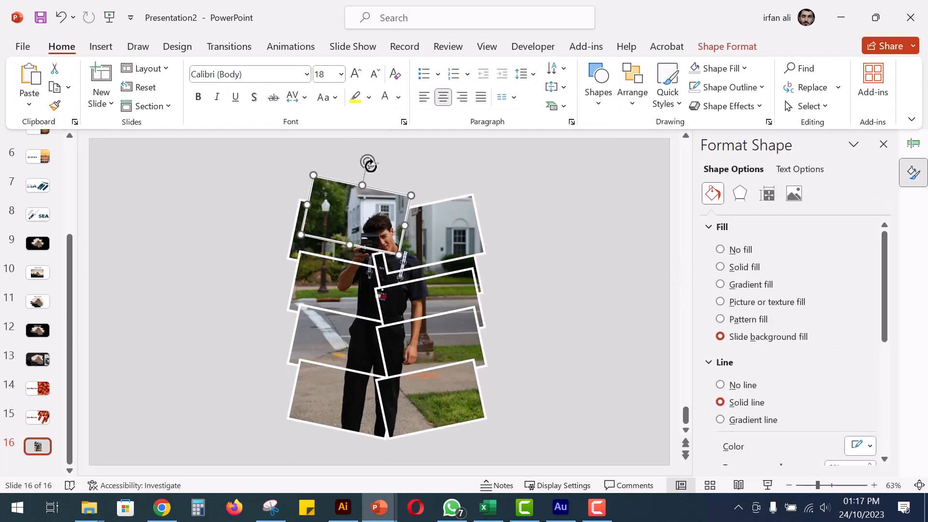
pyautogui.moveTo(371, 166); pyautogui.dragTo(376, 166)
pyautogui.moveTo(367, 206); pyautogui.dragTo(381, 230)
# Shift the left column's second- and third-row picture tiles slightly downward.
pyautogui.click(372, 346)
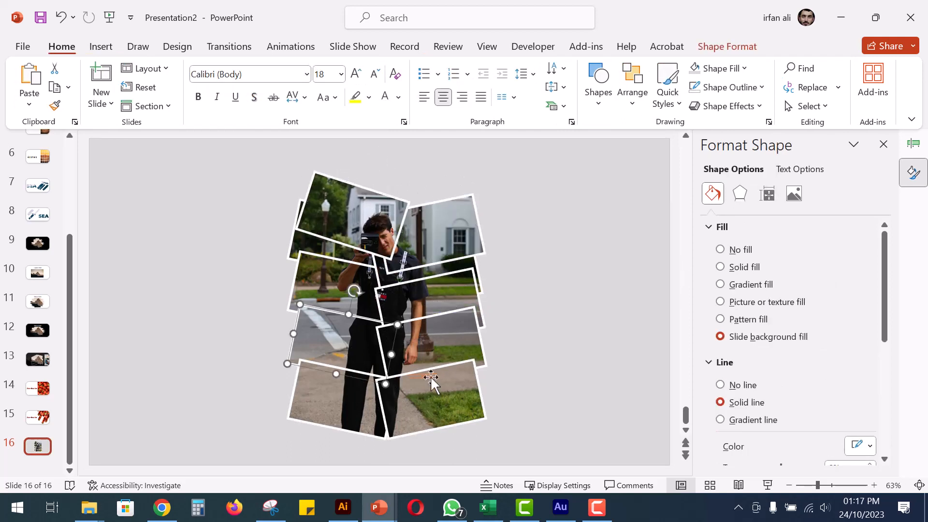
pyautogui.click(334, 285)
pyautogui.click(317, 251)
pyautogui.keyDown('shift'); pyautogui.click(326, 272); pyautogui.keyUp('shift')
pyautogui.moveTo(327, 271); pyautogui.dragTo(326, 283)
pyautogui.click(215, 296)
pyautogui.click(675, 404)
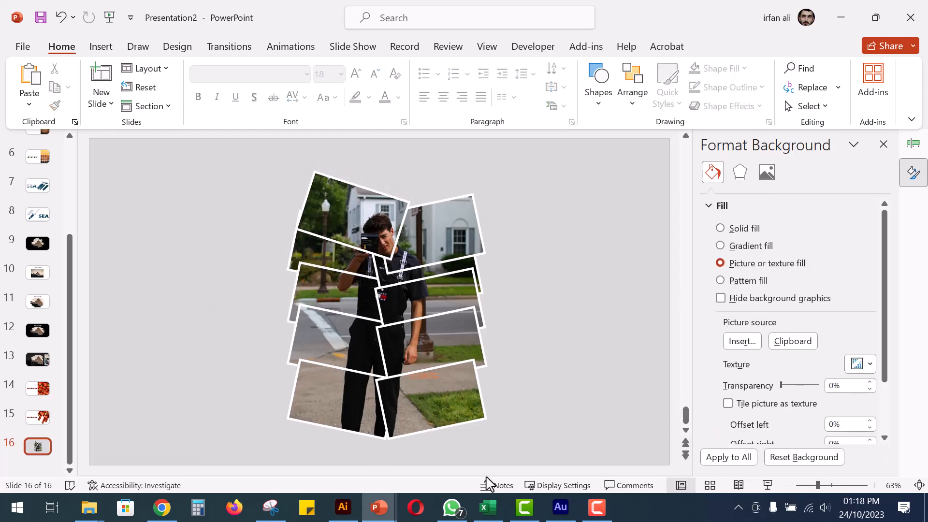
# Apply the Preset 1 shape effect to all the picture tiles.
pyautogui.hotkey('ctrl', 'a')
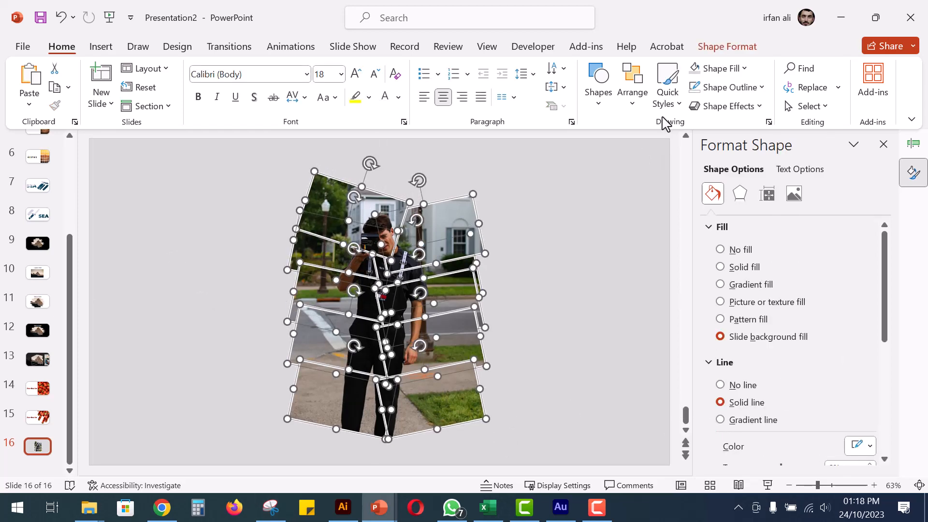
pyautogui.click(727, 46)
pyautogui.click(339, 105)
pyautogui.moveTo(384, 132)
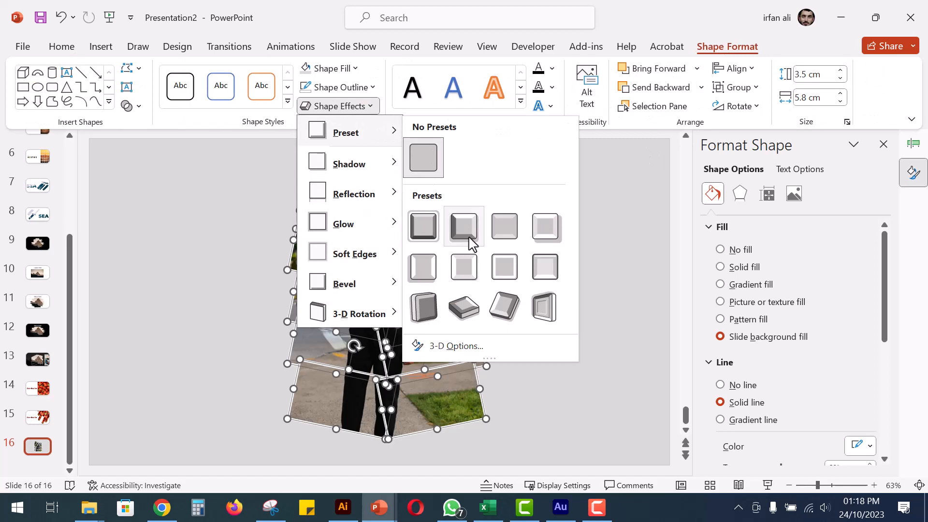
pyautogui.click(435, 233)
pyautogui.click(674, 342)
# Raise the upper two right-column tiles and tilt the top-left tile further clockwise, overlapping the right column.
pyautogui.moveTo(419, 218); pyautogui.dragTo(418, 191)
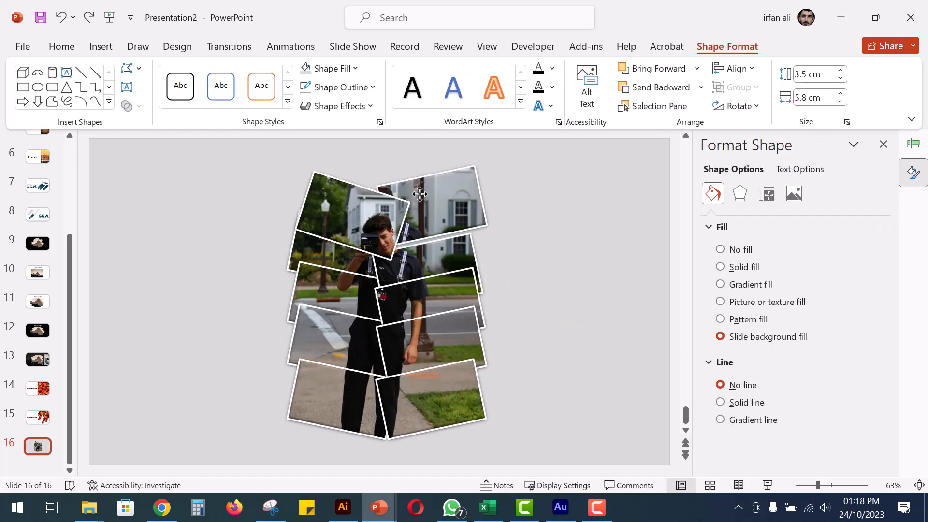
pyautogui.moveTo(435, 254); pyautogui.dragTo(435, 248)
pyautogui.click(374, 205)
pyautogui.moveTo(370, 163); pyautogui.dragTo(379, 169)
pyautogui.moveTo(370, 206); pyautogui.dragTo(374, 208)
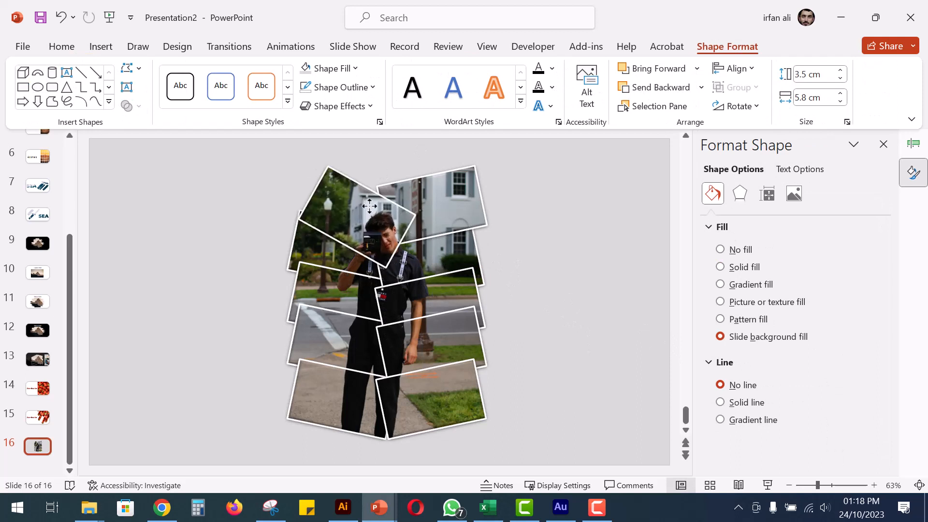
pyautogui.click(681, 303)
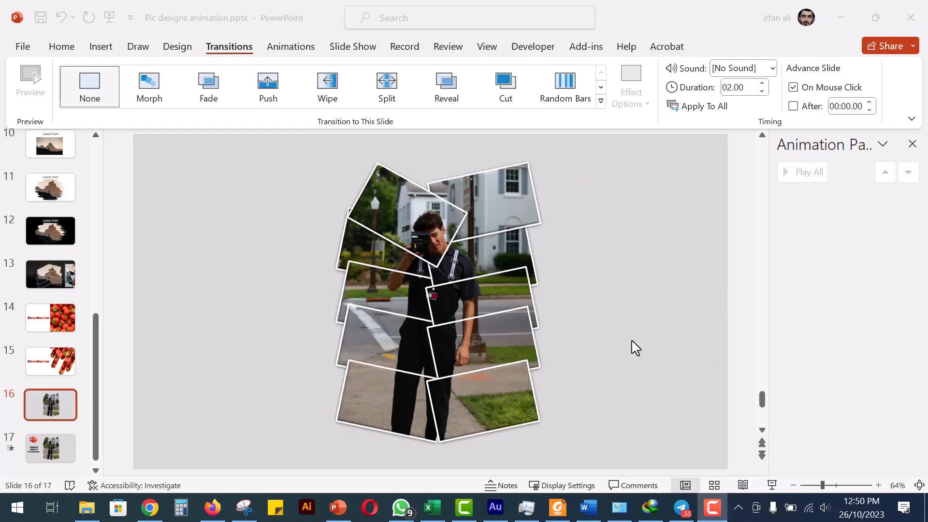
# Duplicate slide 16 with the finished tile arrangement.
pyautogui.click(54, 408)
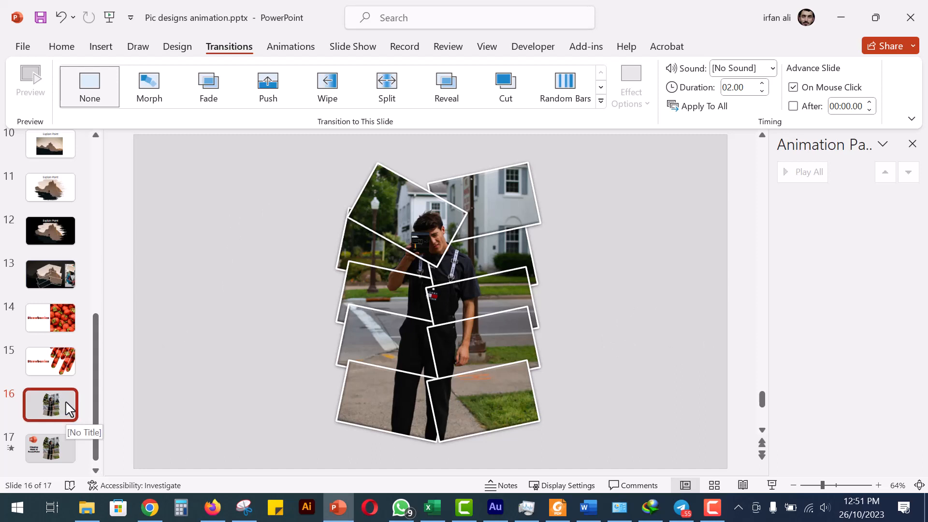
pyautogui.rightClick(70, 409)
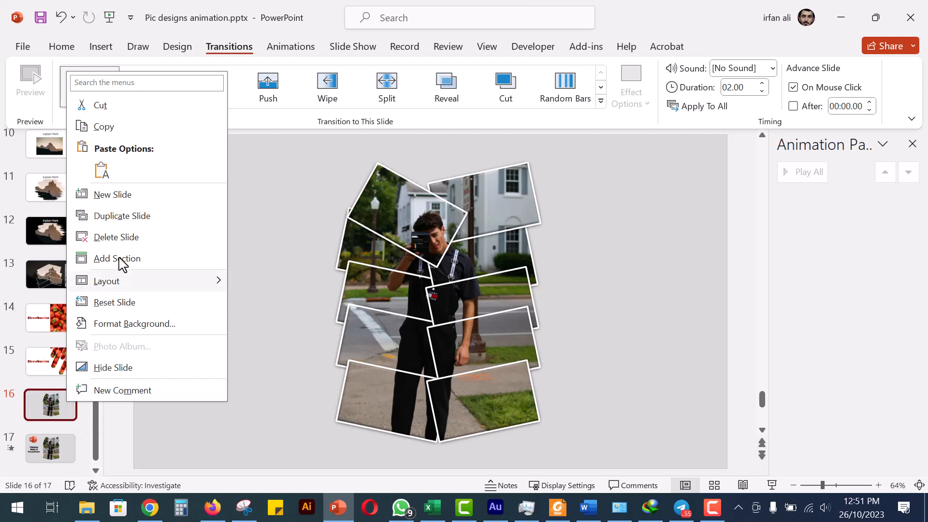
pyautogui.click(130, 216)
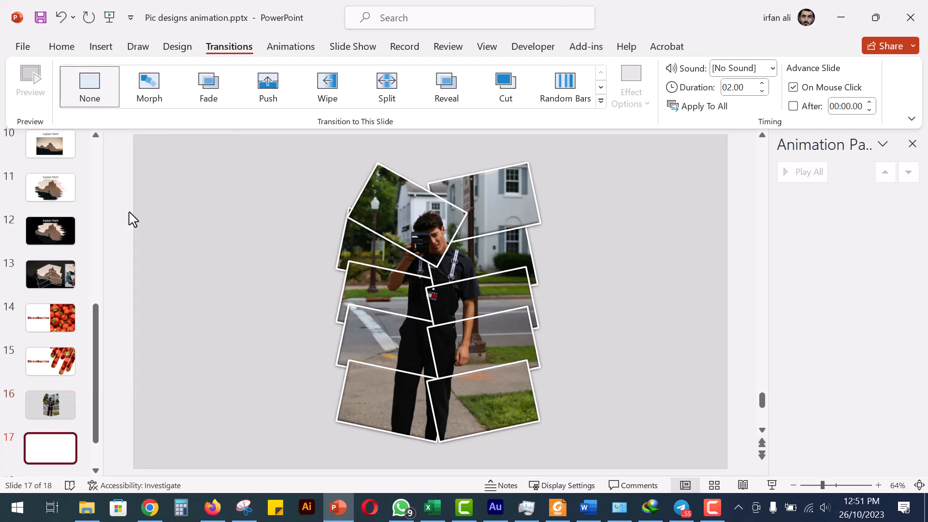
# On slide 16, move both top tiles and the right second-row tile off the slide, scattered around its upper edges and rotated.
pyautogui.click(64, 411)
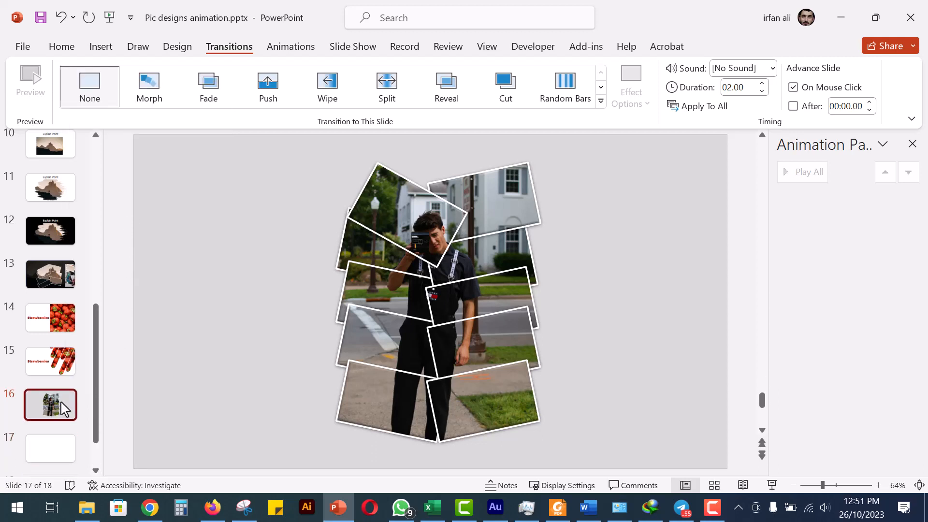
pyautogui.click(392, 210)
pyautogui.scroll(-4, 393, 210)
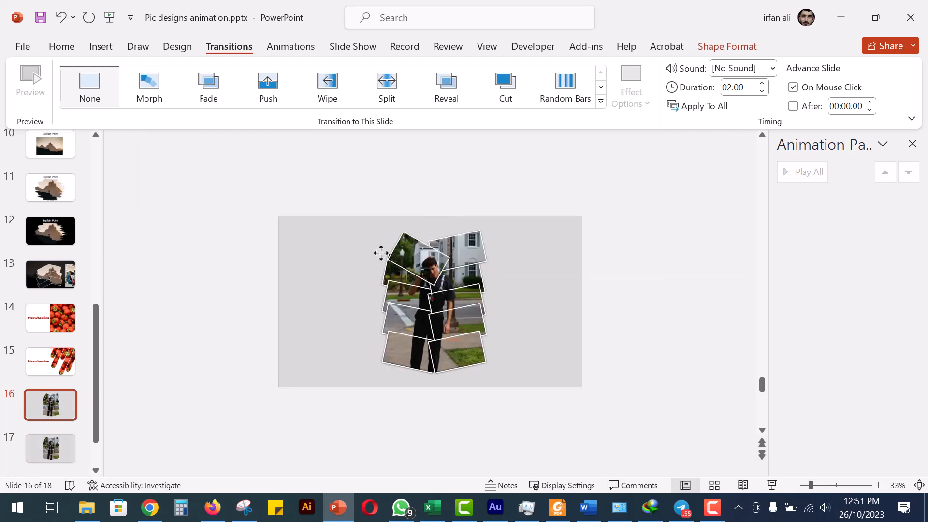
pyautogui.moveTo(381, 253); pyautogui.dragTo(209, 183)
pyautogui.moveTo(438, 262); pyautogui.dragTo(534, 200)
pyautogui.moveTo(469, 279); pyautogui.dragTo(641, 287)
pyautogui.moveTo(619, 249); pyautogui.dragTo(595, 312)
# Move the right third-row tile and the left second-row tile below the slide and rotate each nearly upright.
pyautogui.moveTo(460, 304); pyautogui.dragTo(465, 442)
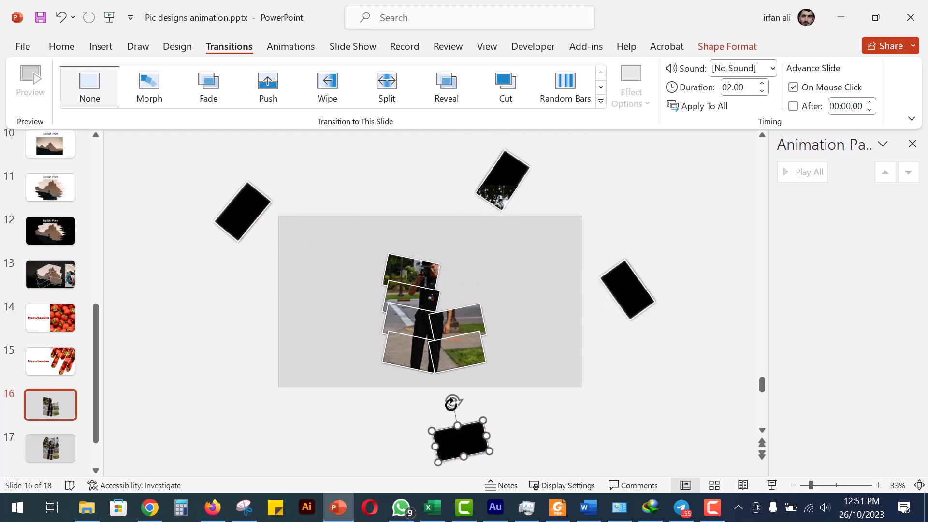
pyautogui.moveTo(451, 403); pyautogui.dragTo(422, 431)
pyautogui.moveTo(412, 272); pyautogui.dragTo(389, 434)
pyautogui.moveTo(393, 396); pyautogui.dragTo(349, 442)
# Move the bottom-left tile above the slide and the right fourth-row tile beyond the slide's left edge, rotating both.
pyautogui.moveTo(413, 357); pyautogui.dragTo(393, 178)
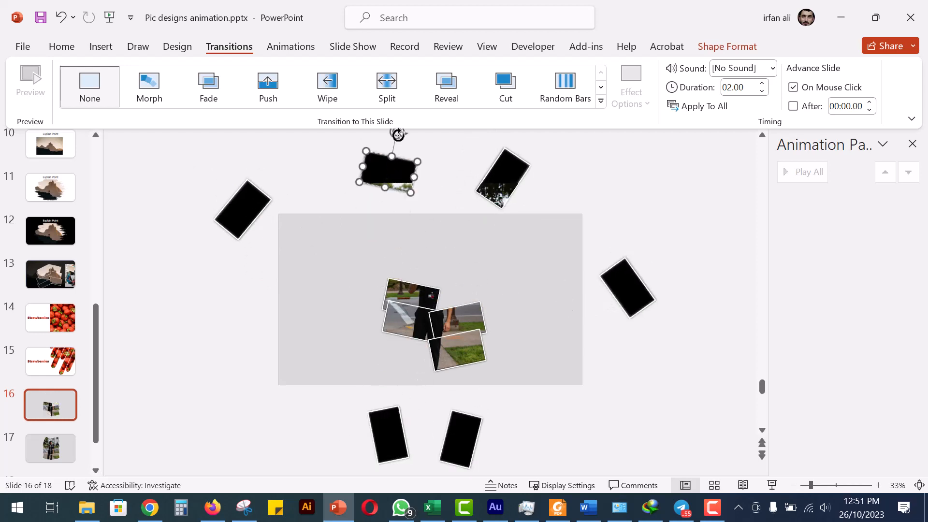
pyautogui.moveTo(397, 135); pyautogui.dragTo(382, 237)
pyautogui.moveTo(393, 181); pyautogui.dragTo(396, 195)
pyautogui.moveTo(466, 315); pyautogui.dragTo(239, 329)
pyautogui.moveTo(223, 293); pyautogui.dragTo(205, 365)
# Move the bottom-right tile off the slide's lower-left corner and the last two left-column tiles beyond its right side, rotating each.
pyautogui.moveTo(434, 350); pyautogui.dragTo(255, 417)
pyautogui.moveTo(270, 377); pyautogui.dragTo(245, 447)
pyautogui.moveTo(435, 337); pyautogui.dragTo(631, 388)
pyautogui.moveTo(642, 346); pyautogui.dragTo(605, 411)
pyautogui.moveTo(422, 307); pyautogui.dragTo(654, 197)
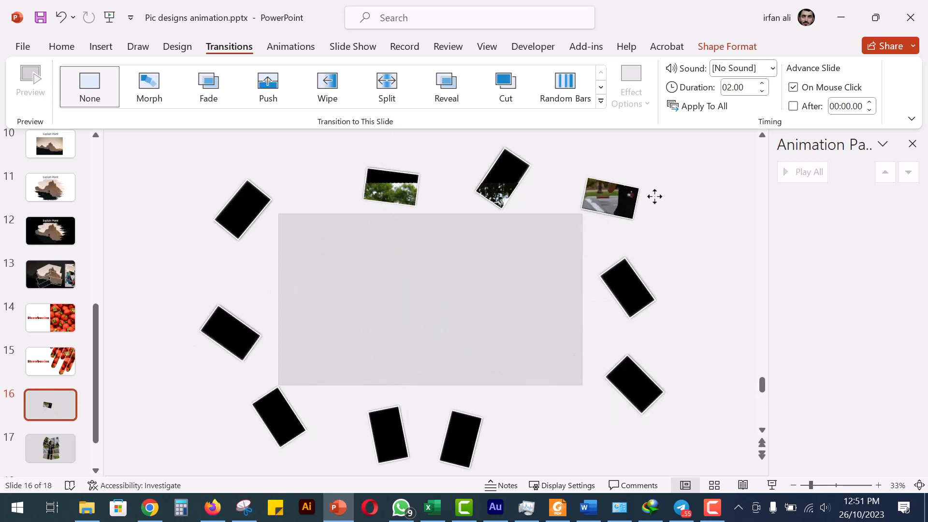
pyautogui.moveTo(631, 164); pyautogui.dragTo(643, 233)
# Apply the Morph transition to slide 17, fit the slide to the window and preview the transition.
pyautogui.click(65, 458)
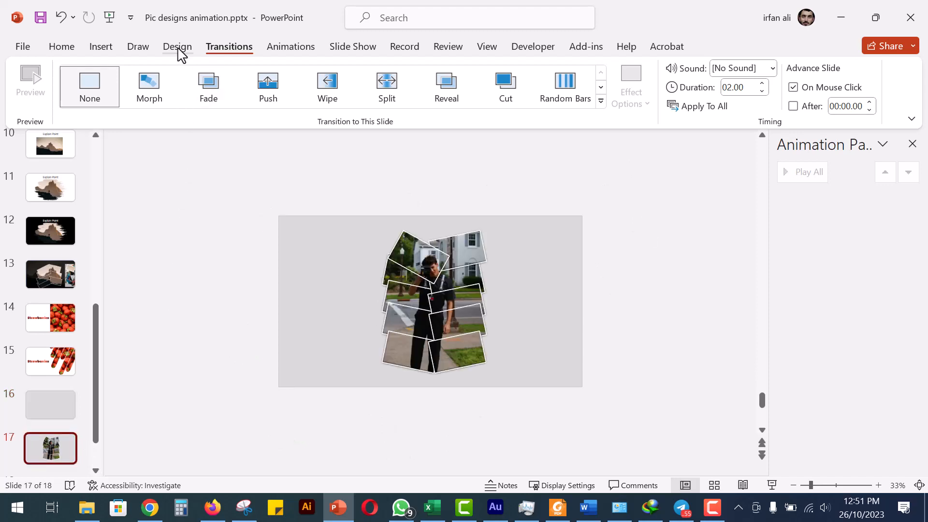
pyautogui.click(169, 100)
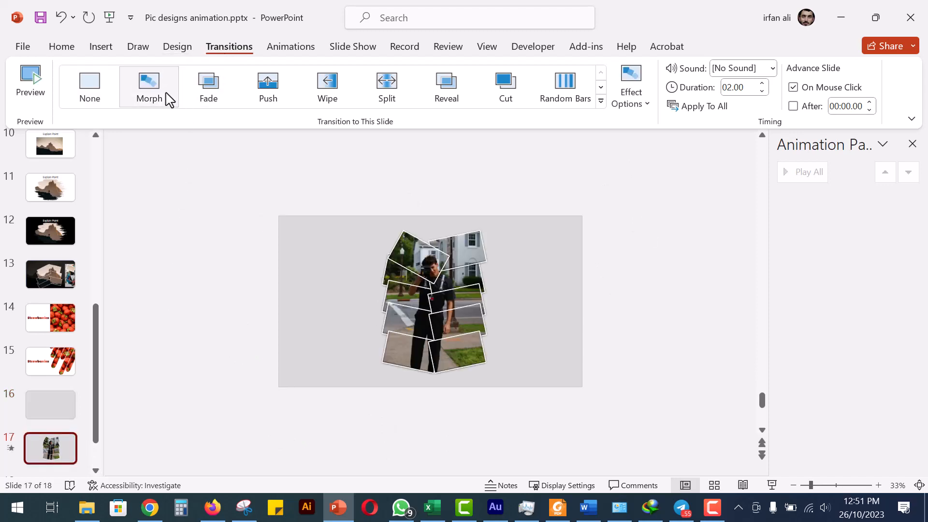
pyautogui.click(919, 486)
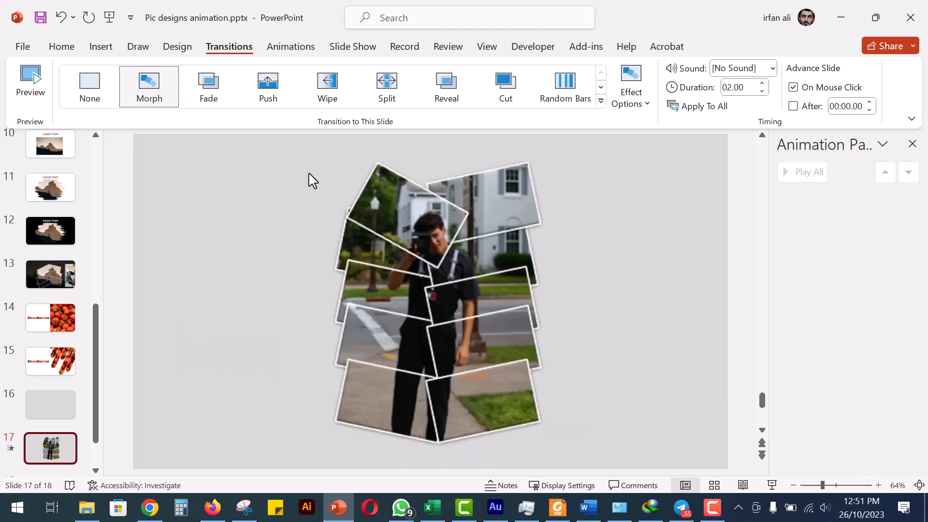
pyautogui.click(11, 448)
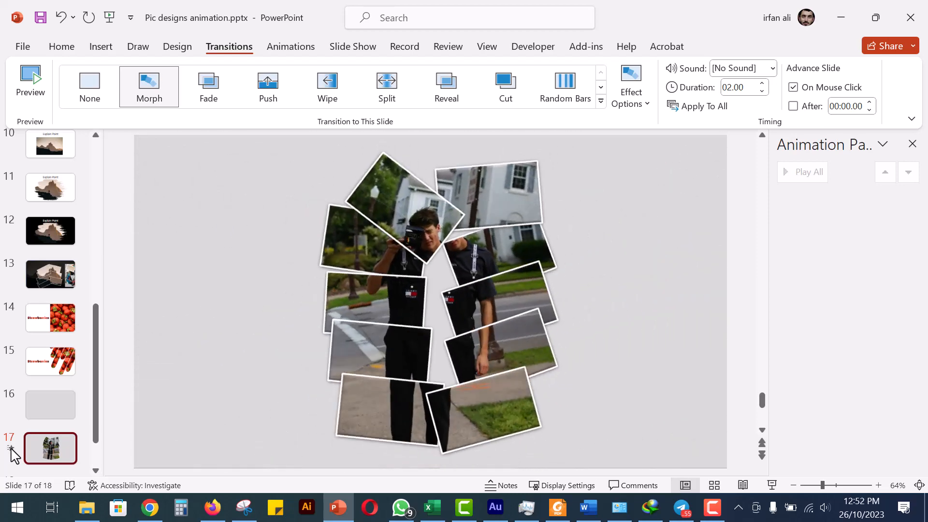
# Run the slide show from slide 16 and replay the Morph transition between slides 16 and 17.
pyautogui.click(63, 413)
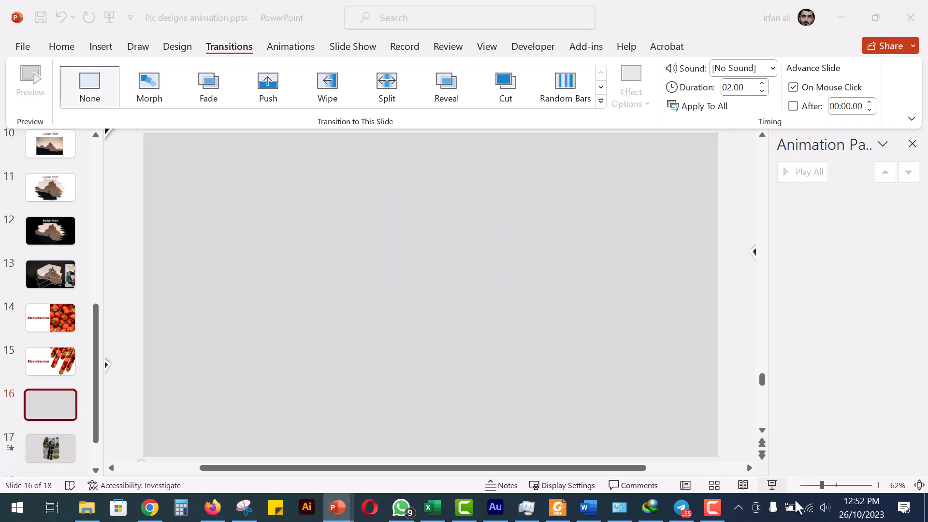
pyautogui.click(771, 485)
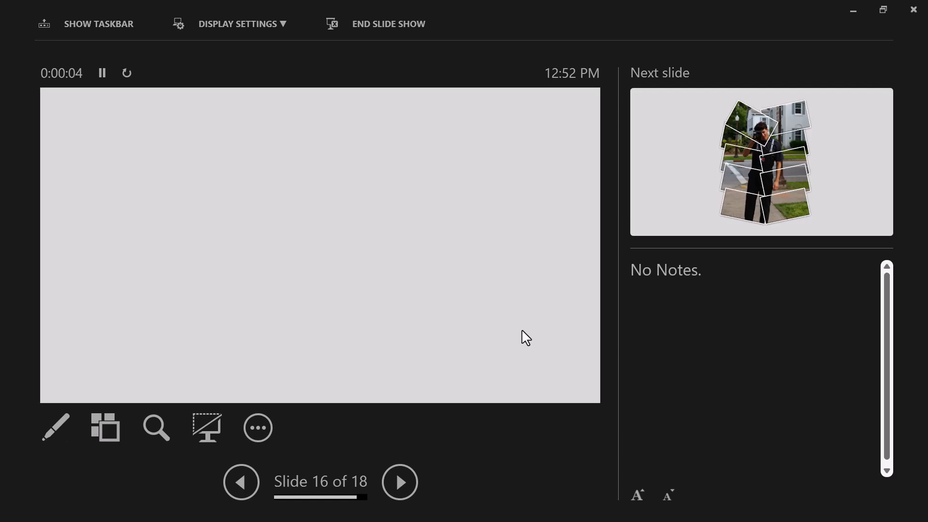
pyautogui.click(522, 331)
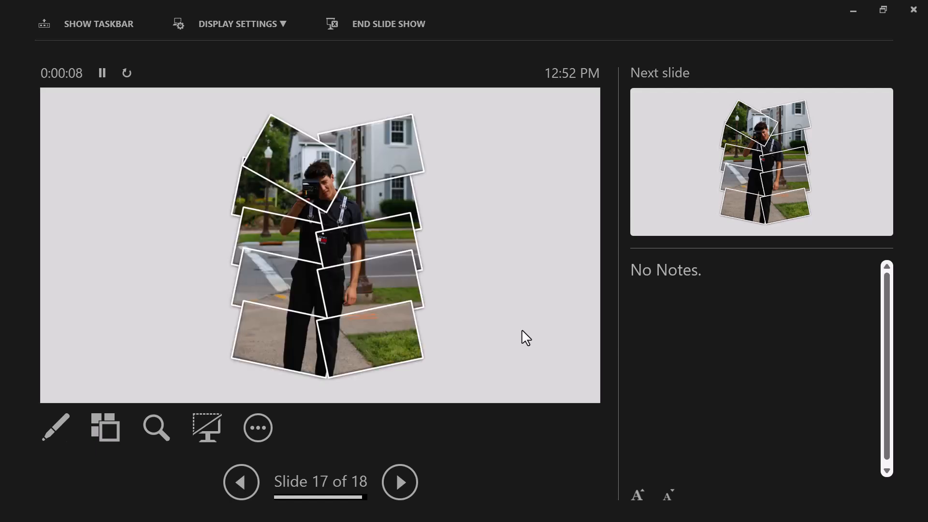
pyautogui.press('Left')
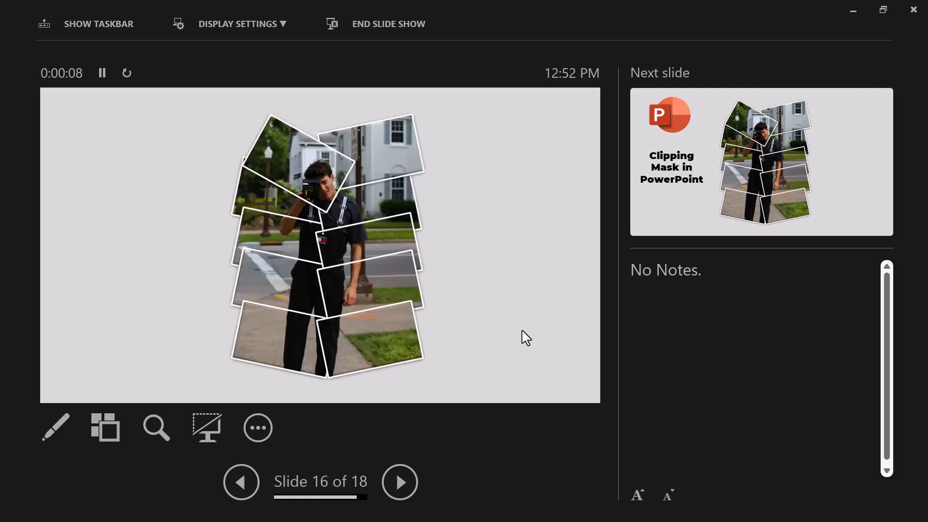
pyautogui.click(526, 337)
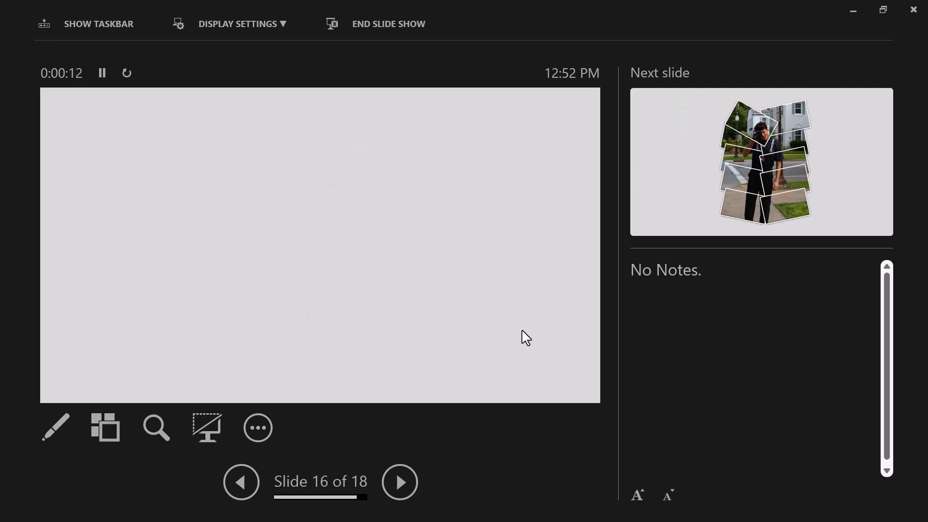
pyautogui.click(526, 338)
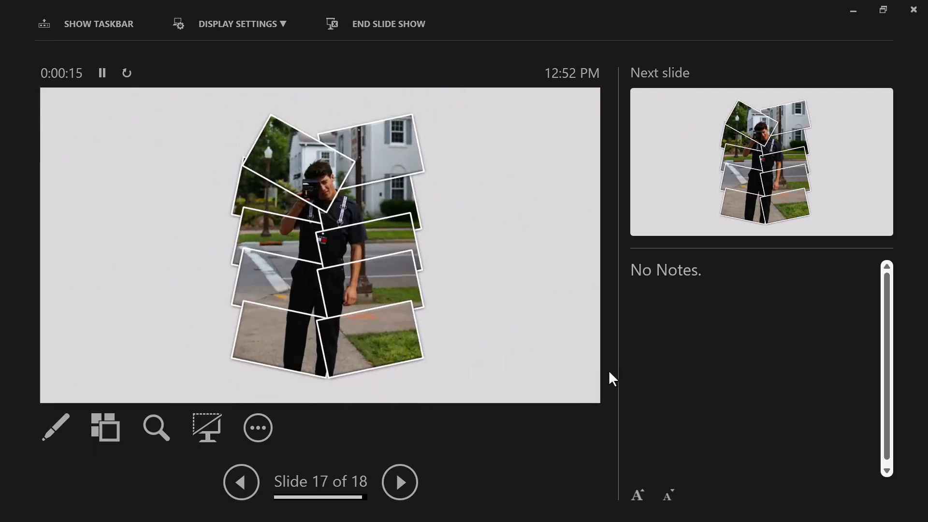
pyautogui.press('Right')
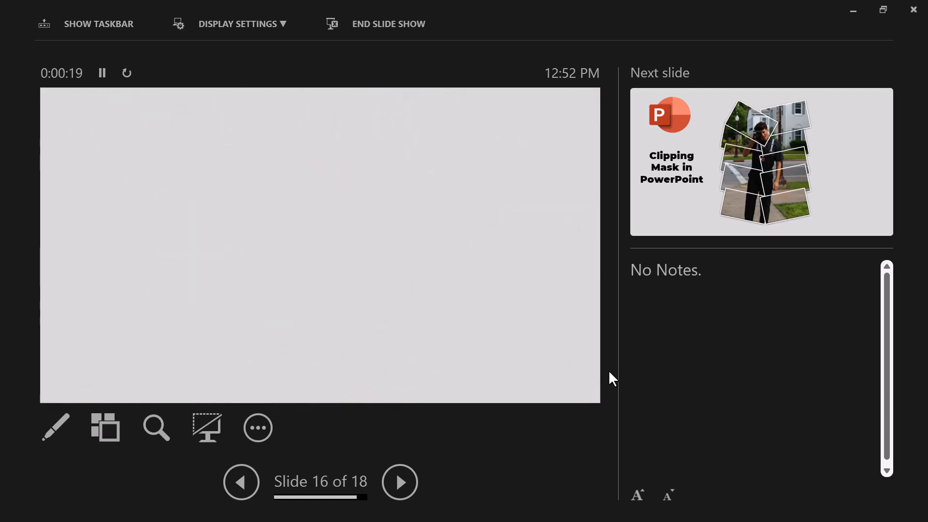
pyautogui.press('Right')
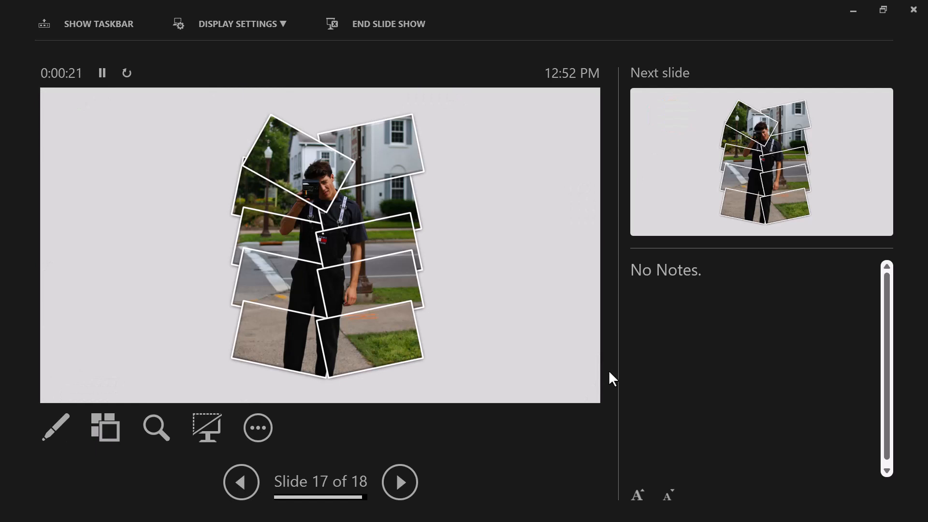